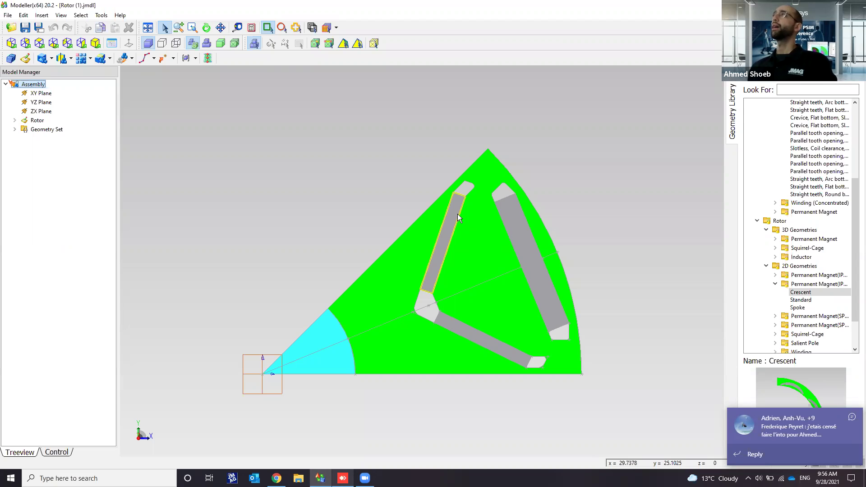
# Expand the rotor's Geometry Set and highlight the magnet region covered by the Magnet.1 set
pyautogui.scroll(4, 464, 233)
pyautogui.scroll(-3, 463, 233)
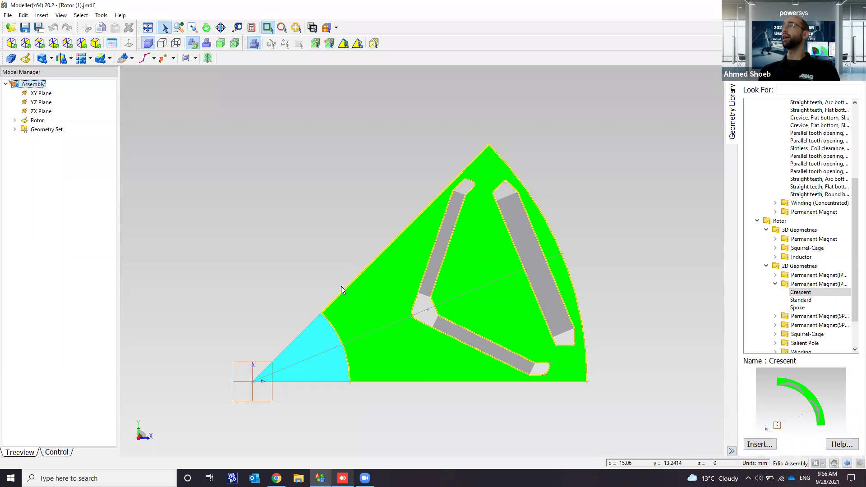
pyautogui.click(33, 120)
pyautogui.click(25, 138)
pyautogui.click(14, 129)
pyautogui.click(33, 138)
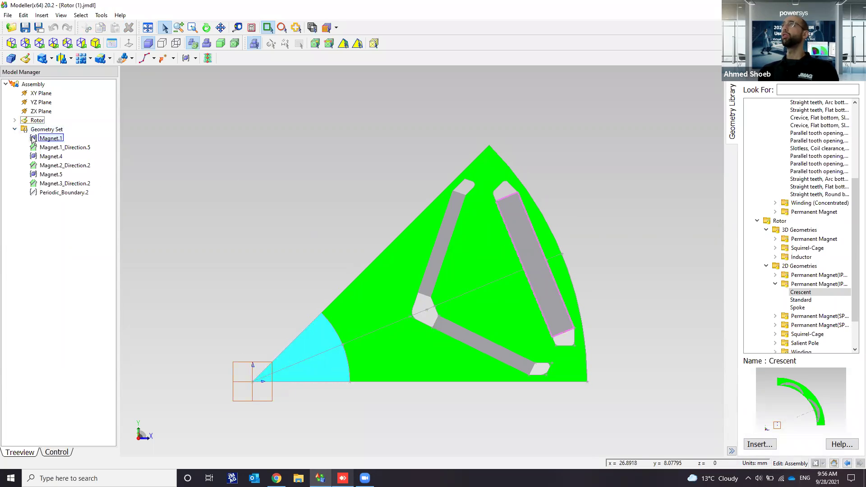
pyautogui.keyDown('ctrl'); pyautogui.click(51, 156); pyautogui.keyUp('ctrl')
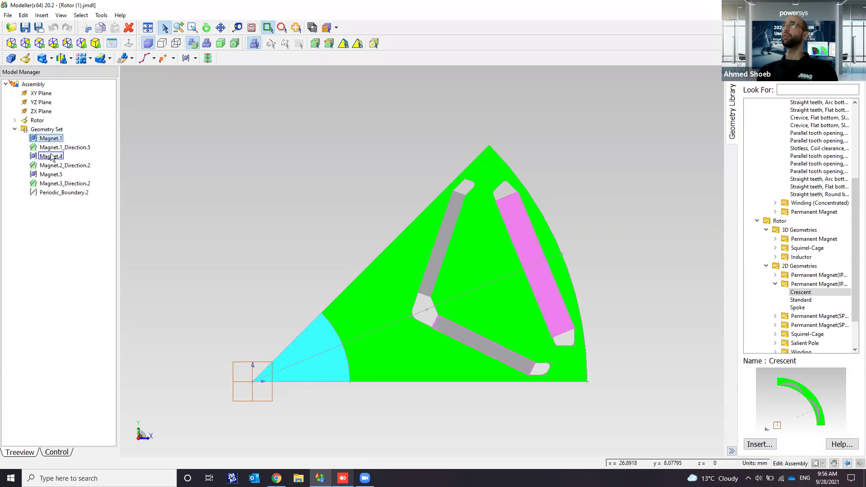
# Inspect the Magnet.1_Direction.5, Magnet.3_Direction.2 and Periodic_Boundary.2 sets on the rotor geometry
pyautogui.click(53, 149)
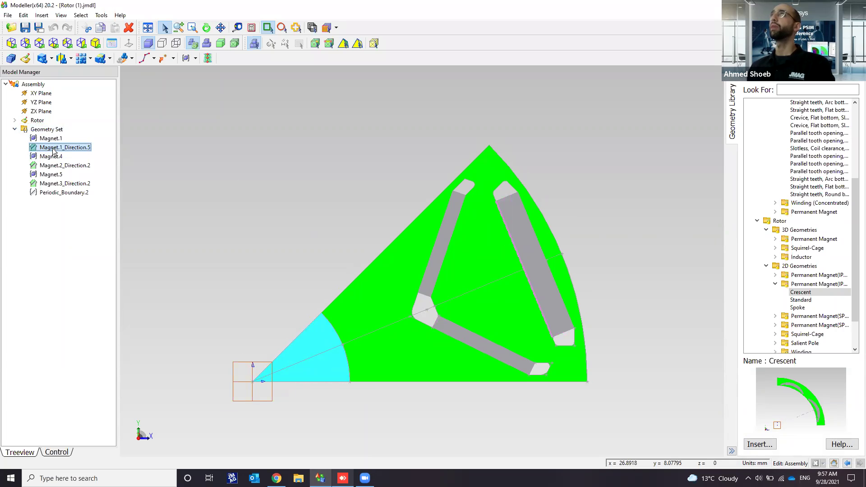
pyautogui.keyDown('ctrl'); pyautogui.click(55, 194); pyautogui.keyUp('ctrl')
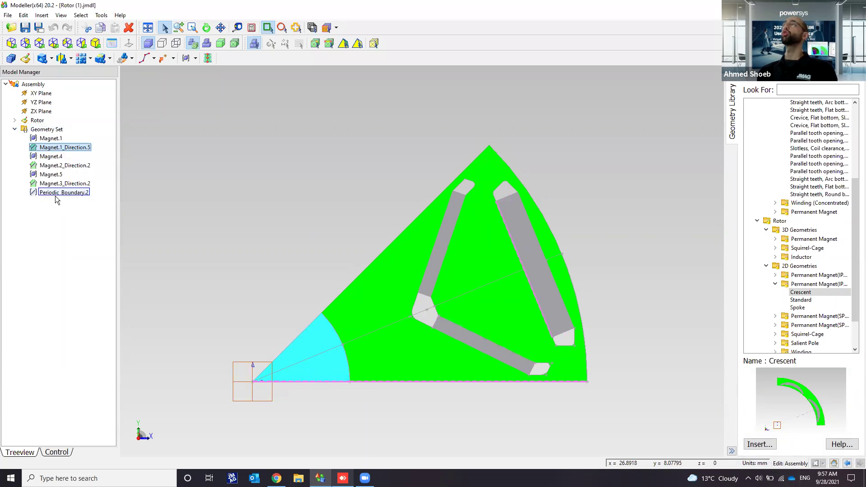
pyautogui.keyDown('ctrl'); pyautogui.click(59, 184); pyautogui.keyUp('ctrl')
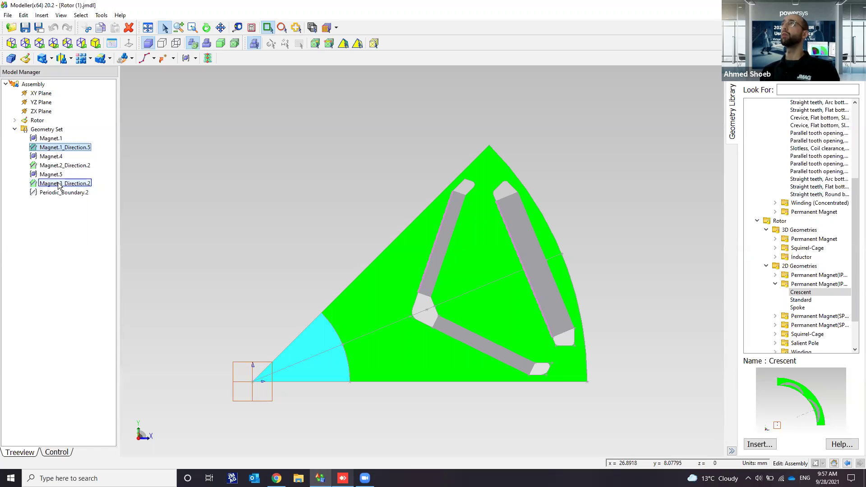
pyautogui.keyDown('ctrl'); pyautogui.click(63, 193); pyautogui.keyUp('ctrl')
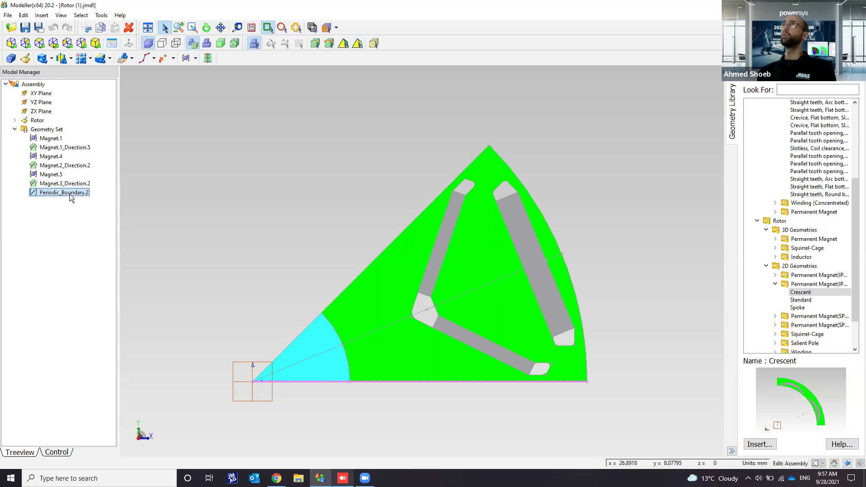
pyautogui.keyDown('ctrl'); pyautogui.click(69, 152); pyautogui.keyUp('ctrl')
pyautogui.click(68, 151)
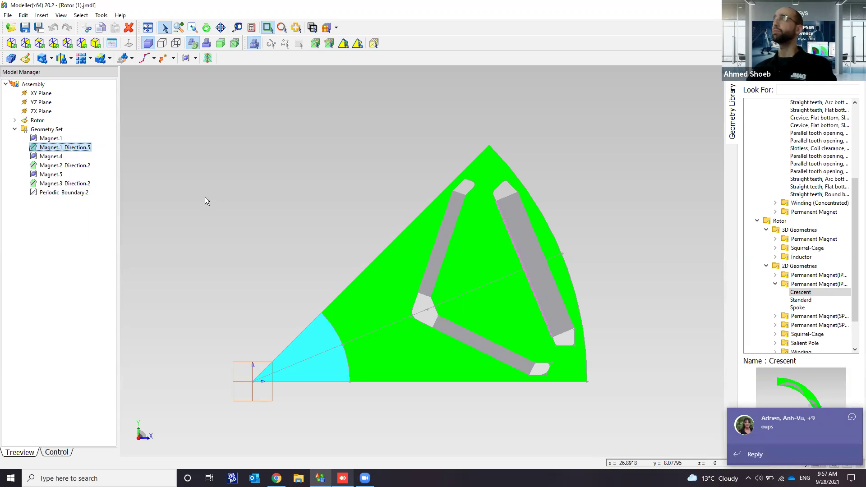
pyautogui.click(850, 417)
pyautogui.click(850, 417)
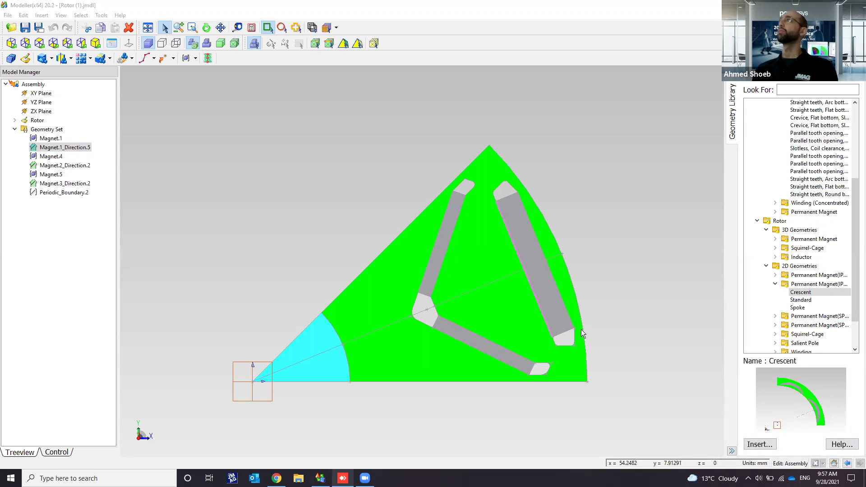
# Preview the 2D stator winding templates for outer and inner arbitrary windings in the geometry library, including the parallel tooth opening variants
pyautogui.scroll(6, 785, 213)
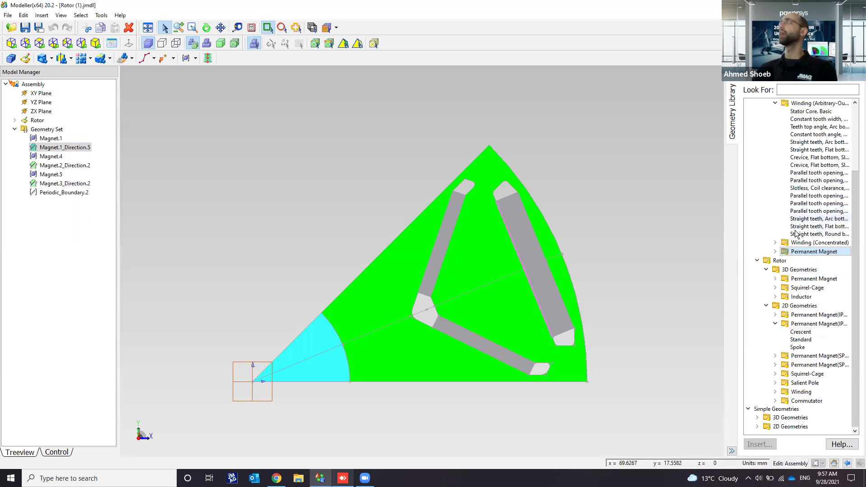
pyautogui.click(804, 246)
pyautogui.click(806, 223)
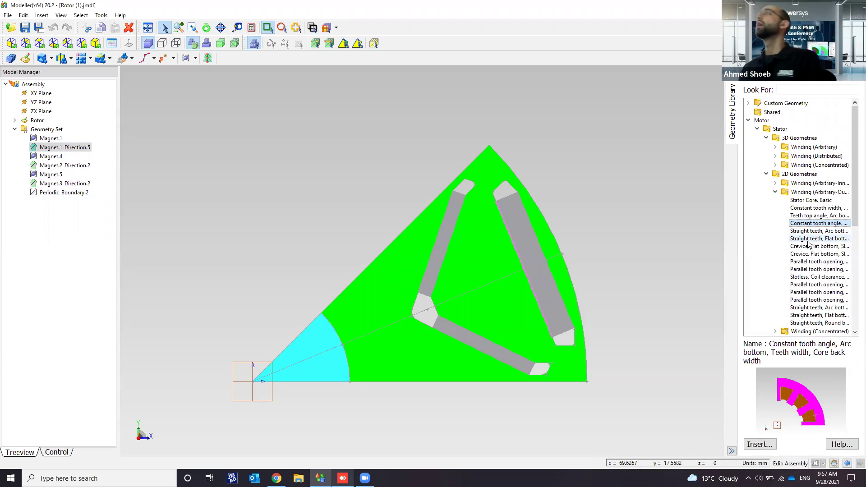
pyautogui.click(804, 269)
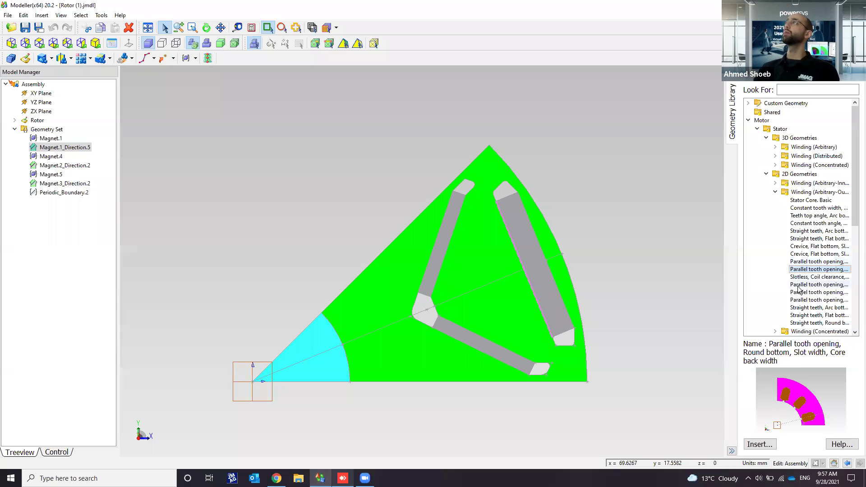
pyautogui.click(809, 215)
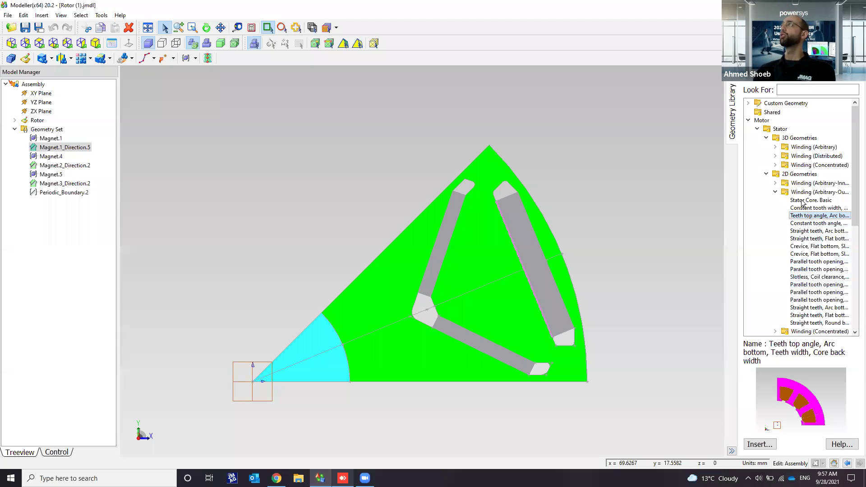
pyautogui.click(775, 183)
pyautogui.click(807, 222)
pyautogui.click(808, 251)
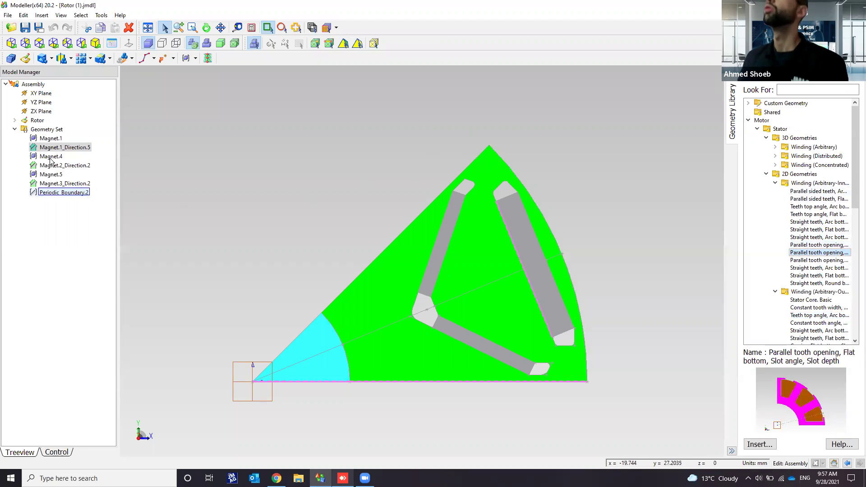
# Start adding the rotor assembly to the geometry library with the name Express Rotor
pyautogui.click(14, 128)
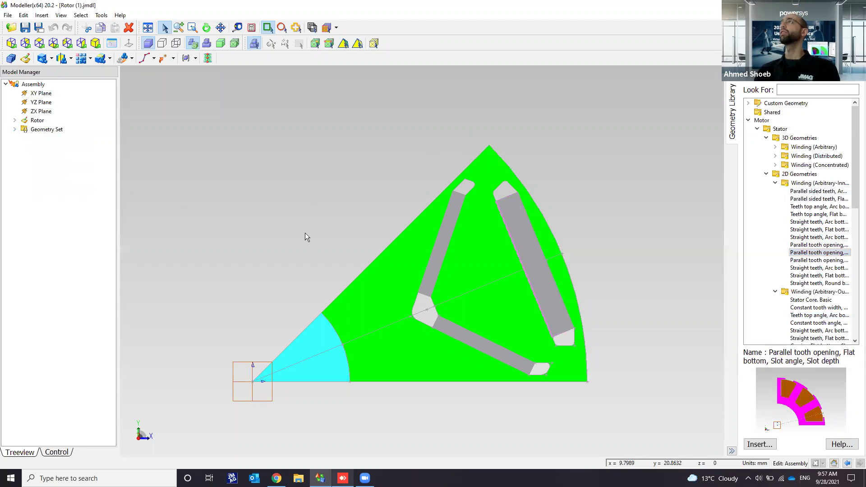
pyautogui.click(36, 85)
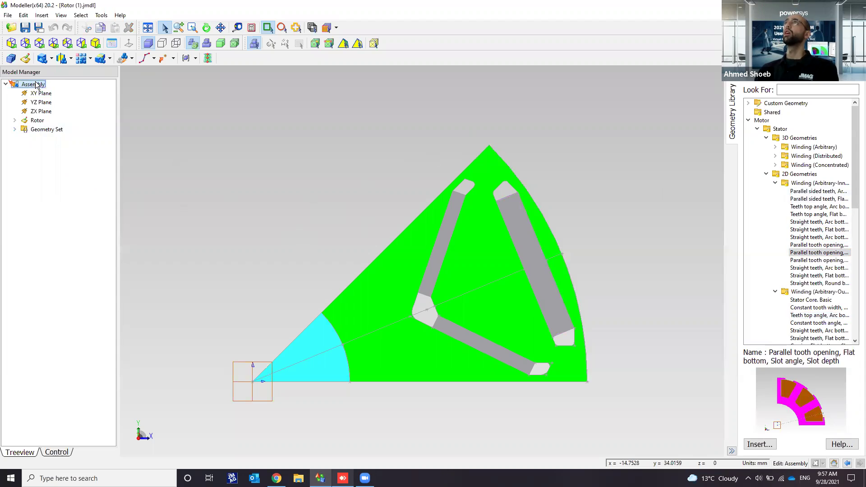
pyautogui.rightClick(36, 85)
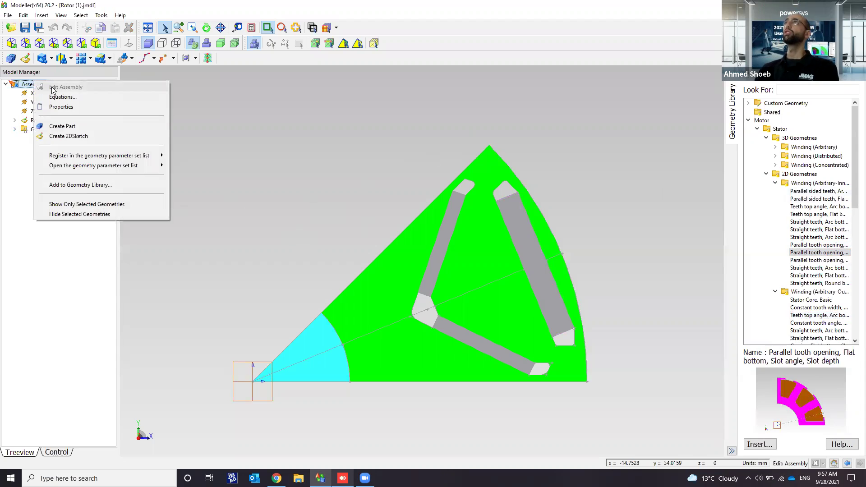
pyautogui.click(102, 186)
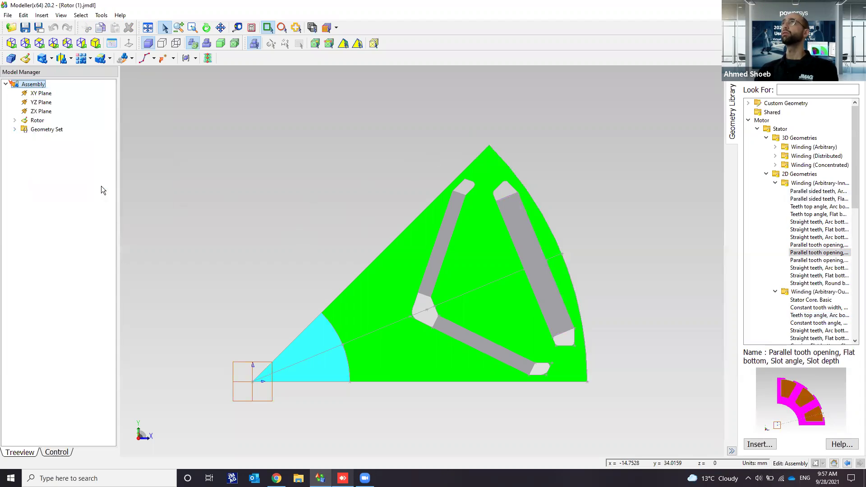
pyautogui.press('BackSpace')
pyautogui.write('Express')
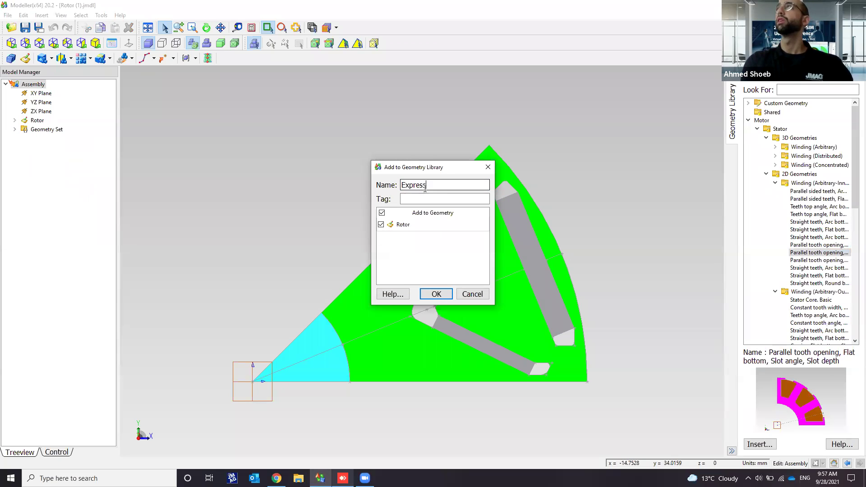
pyautogui.write(' Rotro')
pyautogui.press('Tab')
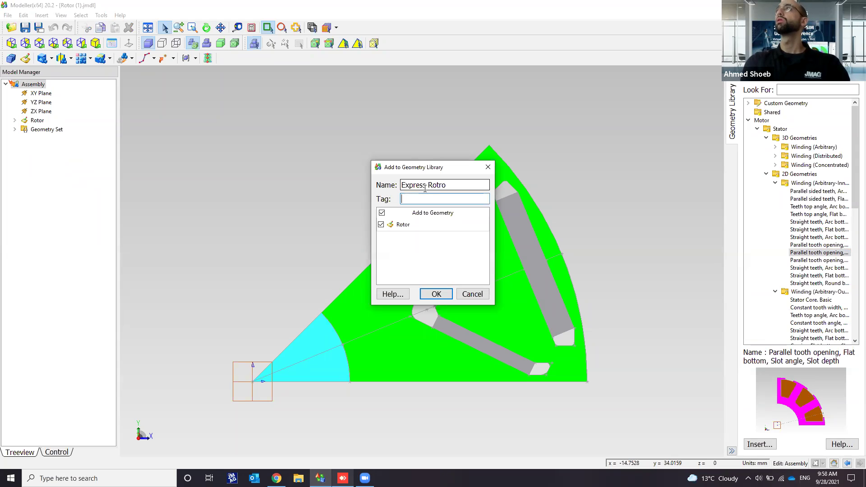
pyautogui.click(463, 184)
pyautogui.press('BackSpace')
pyautogui.press('BackSpace')
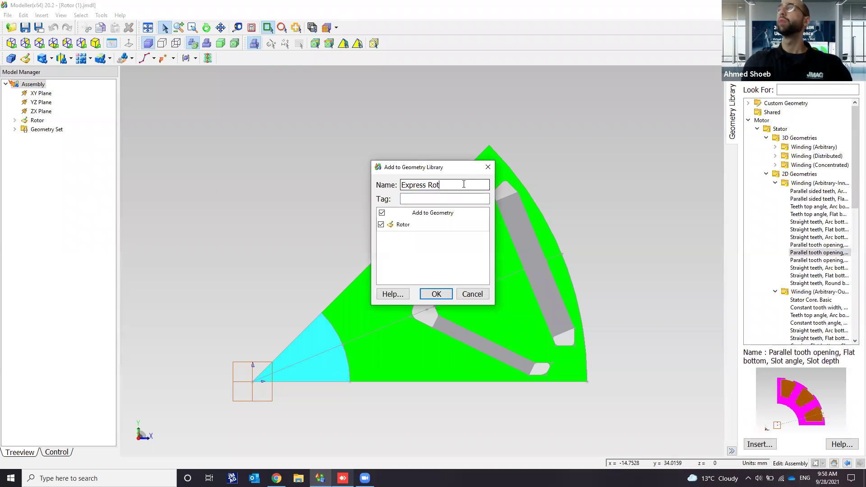
pyautogui.write('or')
pyautogui.press('Tab')
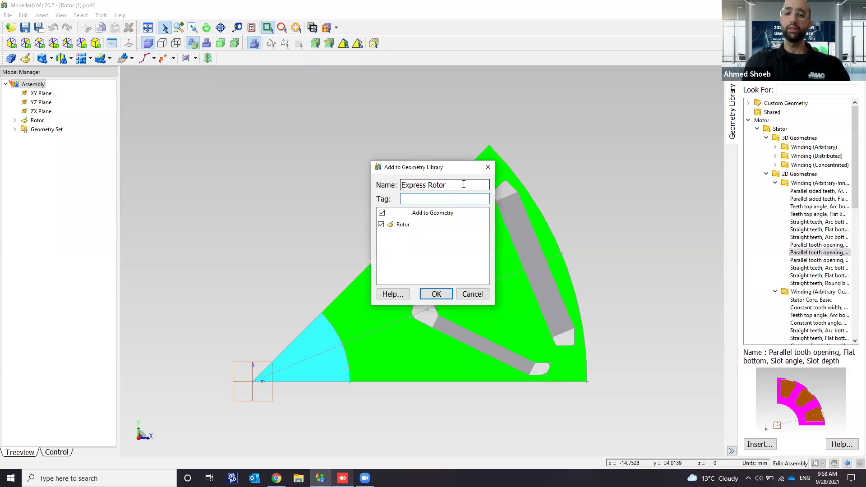
# Tag the library entry Motor Brushless IPM Inner Rotor, submit it, and decline overwriting the existing geometry of the same name
pyautogui.hotkey('ctrl', 'v')
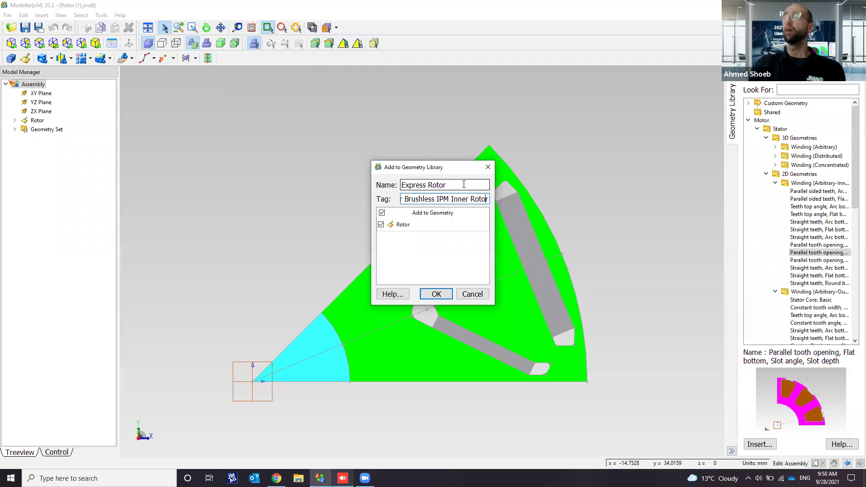
pyautogui.press('Left')
pyautogui.press('Left')
pyautogui.press('Left')
pyautogui.press('Left')
pyautogui.press('Left')
pyautogui.press('Left')
pyautogui.press('Left')
pyautogui.press('Left')
pyautogui.press('Left')
pyautogui.press('Left')
pyautogui.press('Left')
pyautogui.press('Left')
pyautogui.press('Left')
pyautogui.press('Left')
pyautogui.press('Left')
pyautogui.press('Left')
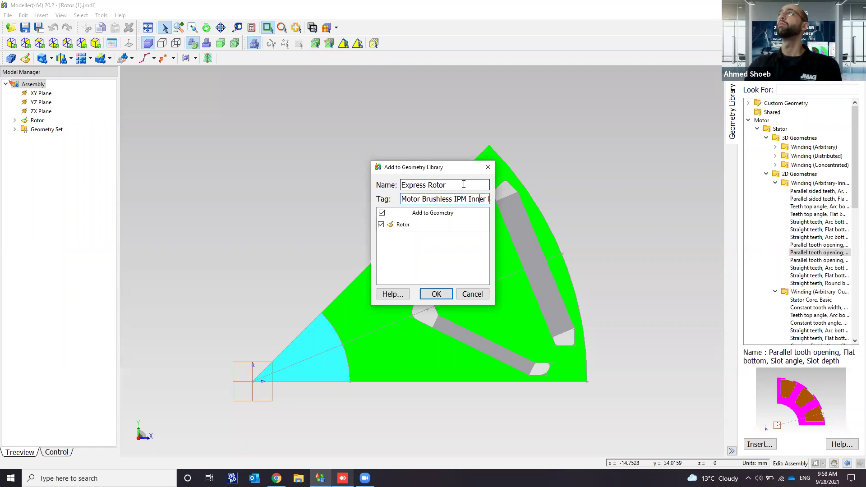
pyautogui.press('Right')
pyautogui.press('Right')
pyautogui.press('Right')
pyautogui.press('Right')
pyautogui.press('Right')
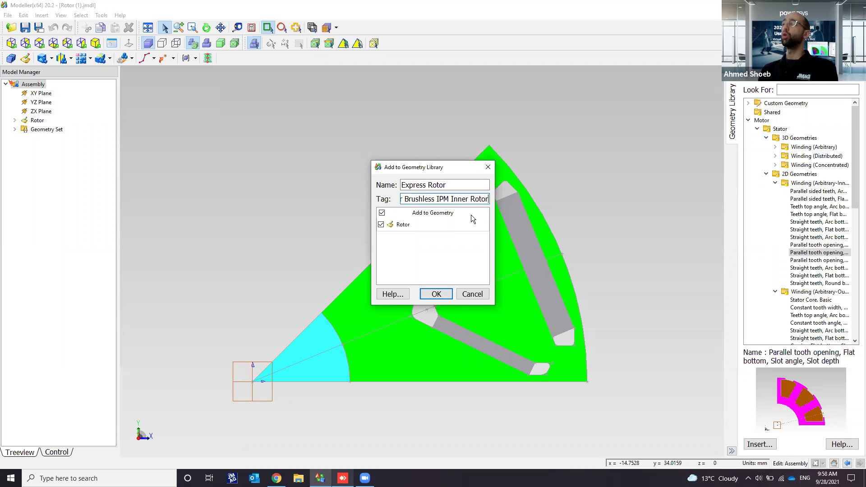
pyautogui.click(432, 296)
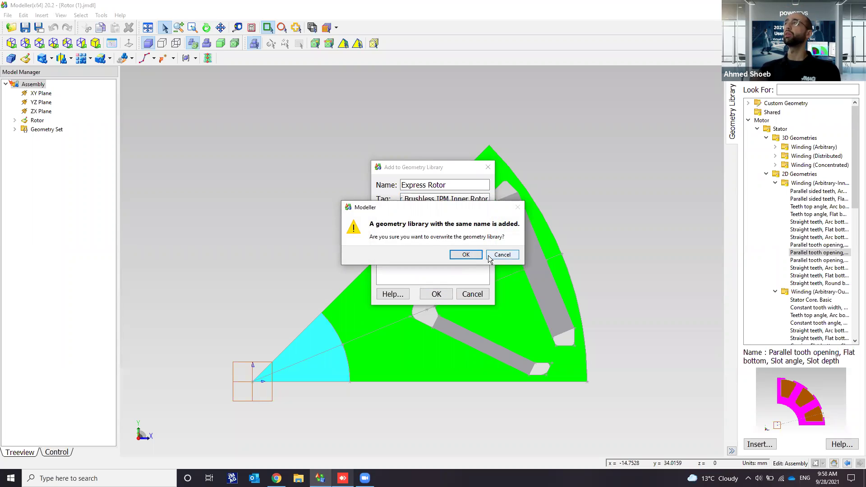
pyautogui.click(502, 255)
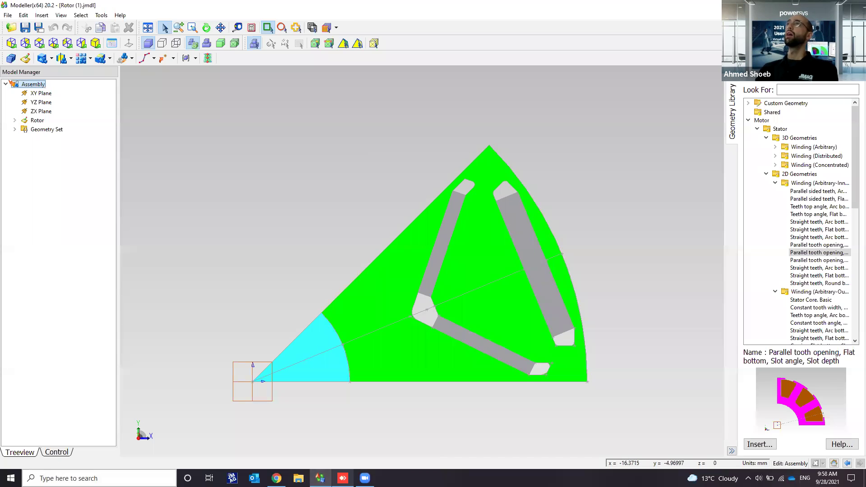
# Launch JMAG-Express 20.2
pyautogui.click(9, 477)
pyautogui.write('exp')
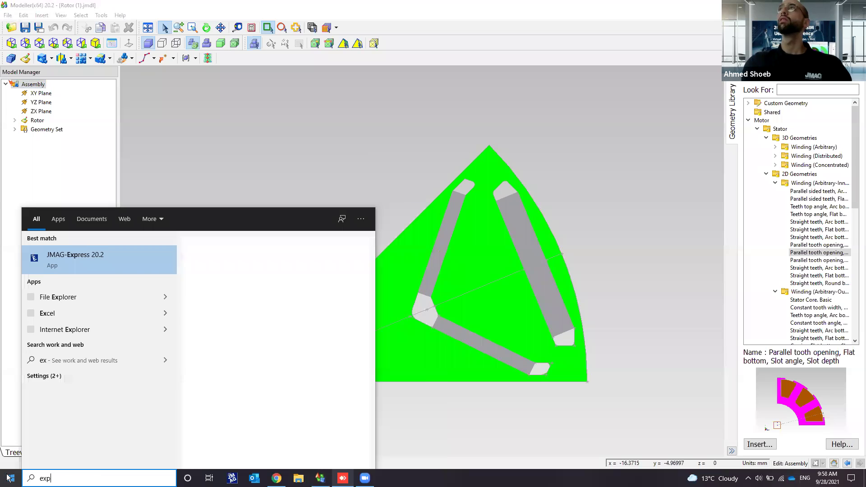
pyautogui.press('Return')
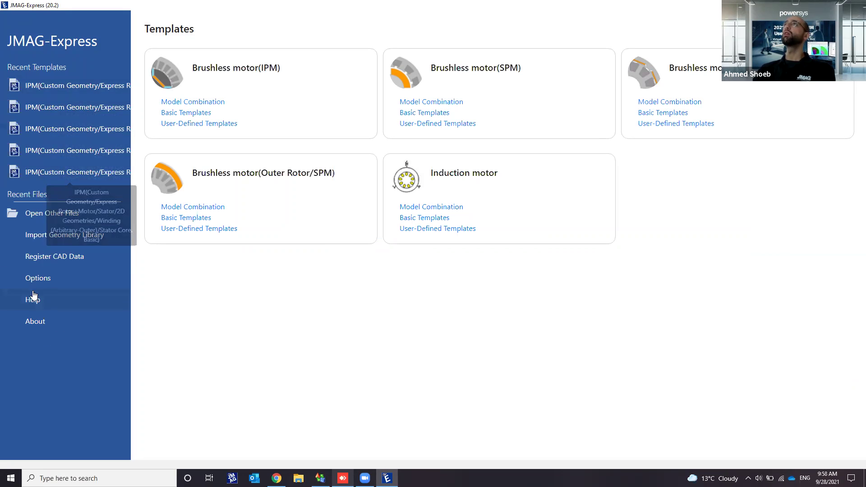
# Review the choices for maximum cores, parallel efficiency map jobs and shared memory cores in the program options, and close them without changes
pyautogui.click(39, 278)
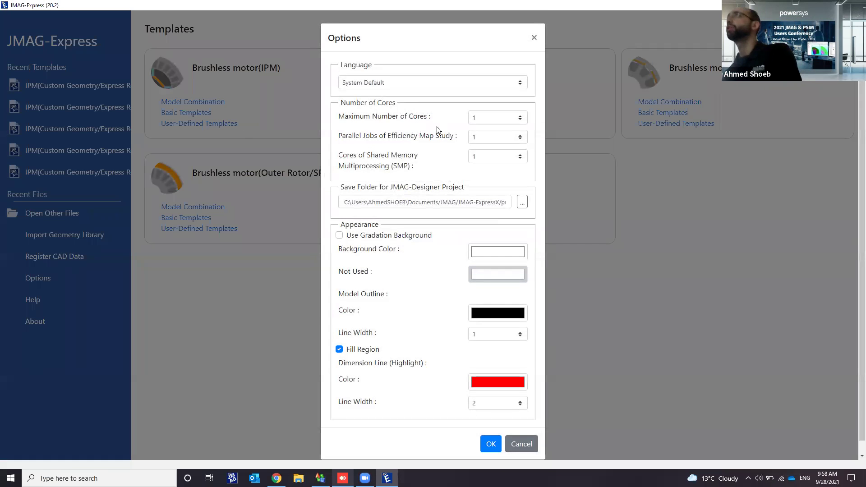
pyautogui.click(488, 119)
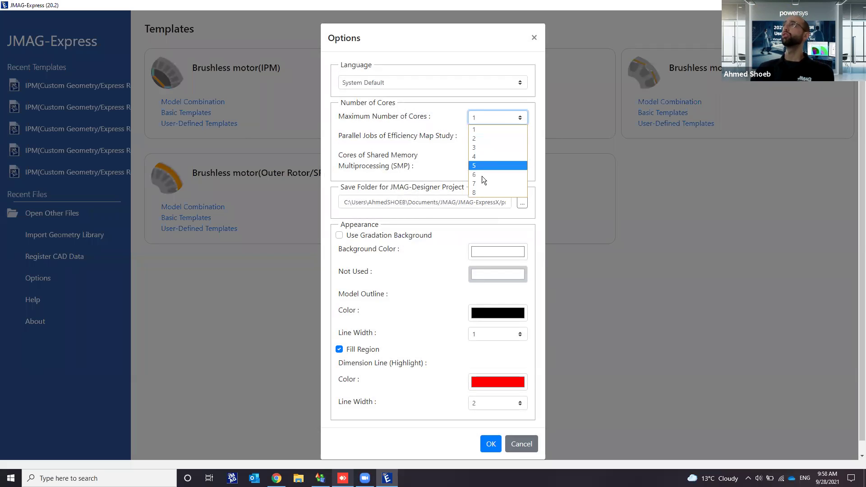
pyautogui.click(483, 122)
pyautogui.click(486, 136)
pyautogui.click(488, 136)
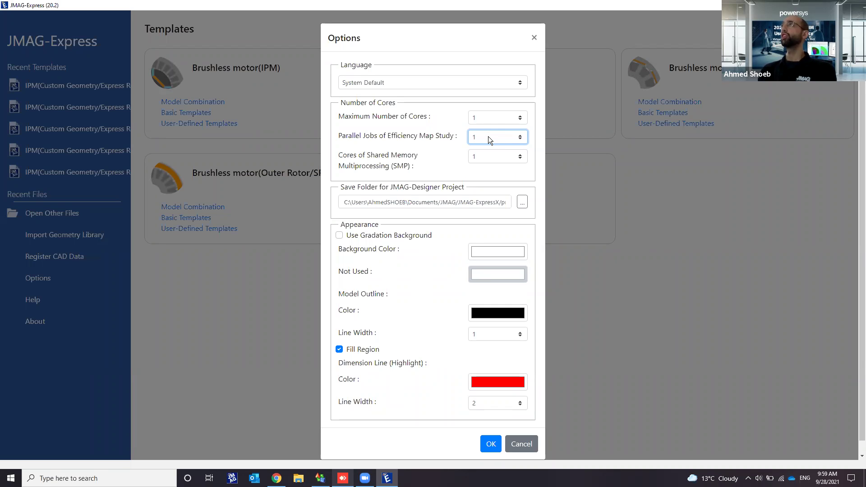
pyautogui.click(490, 140)
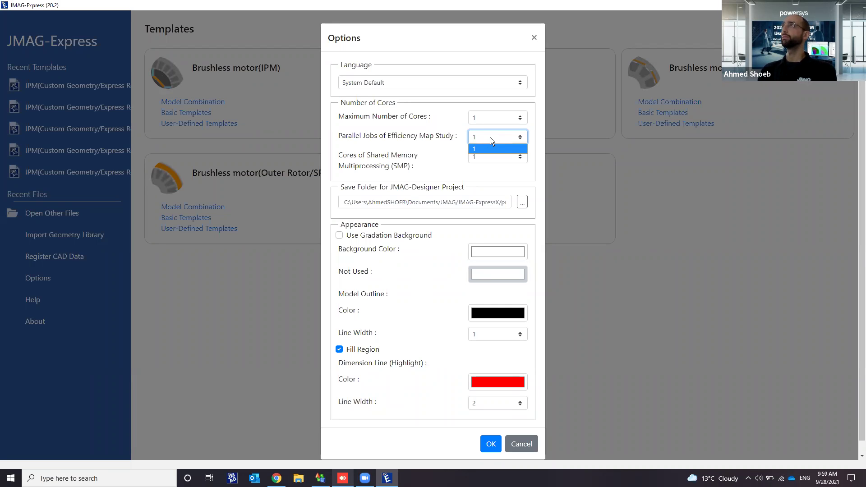
pyautogui.click(491, 149)
pyautogui.click(483, 158)
pyautogui.click(472, 157)
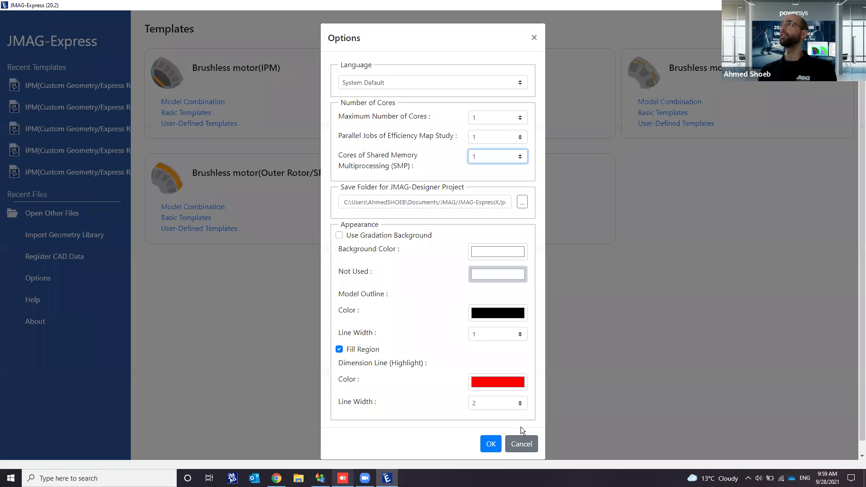
pyautogui.click(523, 444)
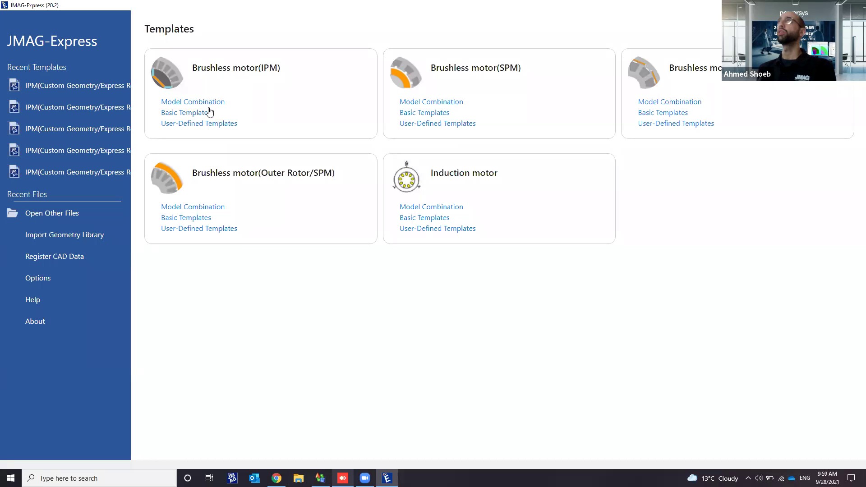
# Build a brushless IPM model combination with Express Rotor and the basic stator core, and accept the part ID links
pyautogui.click(218, 102)
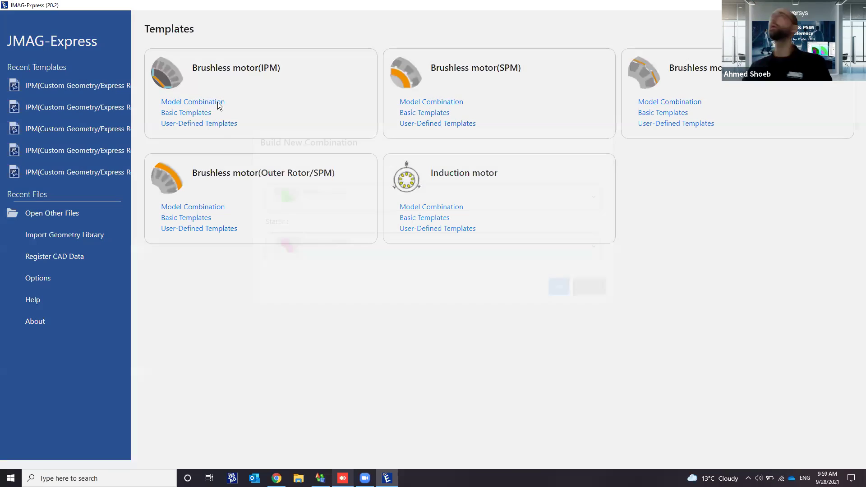
pyautogui.click(341, 222)
pyautogui.scroll(-6, 374, 292)
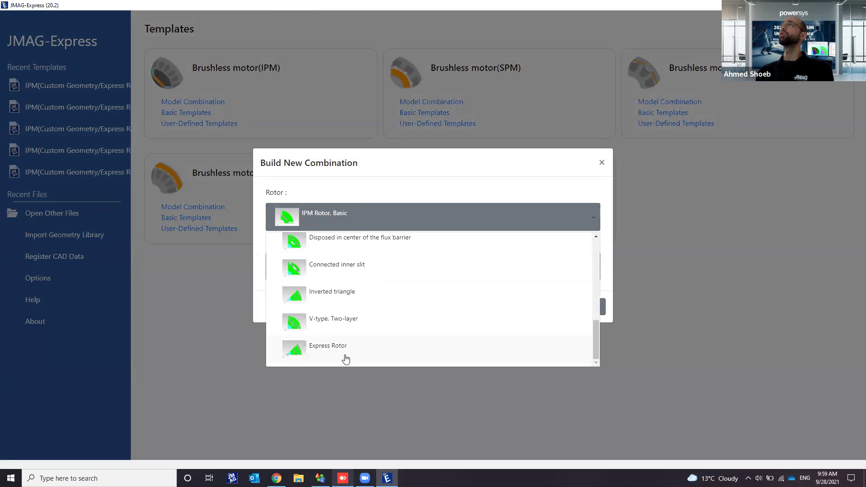
pyautogui.click(345, 356)
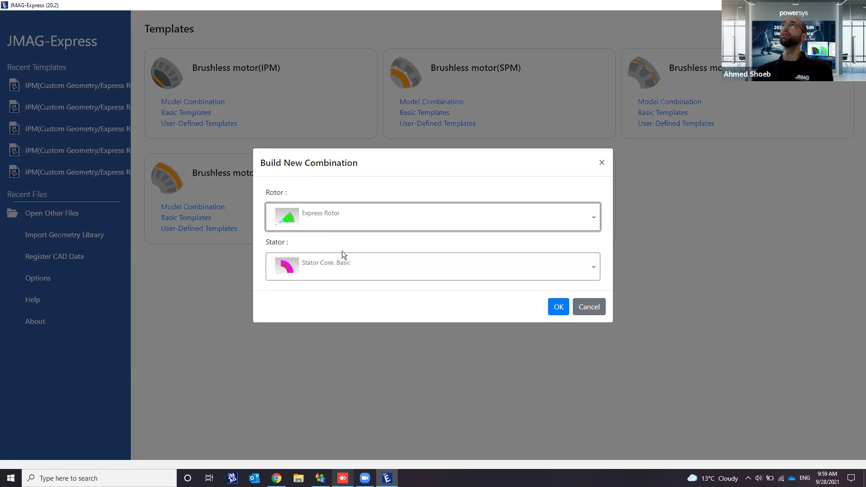
pyautogui.click(557, 307)
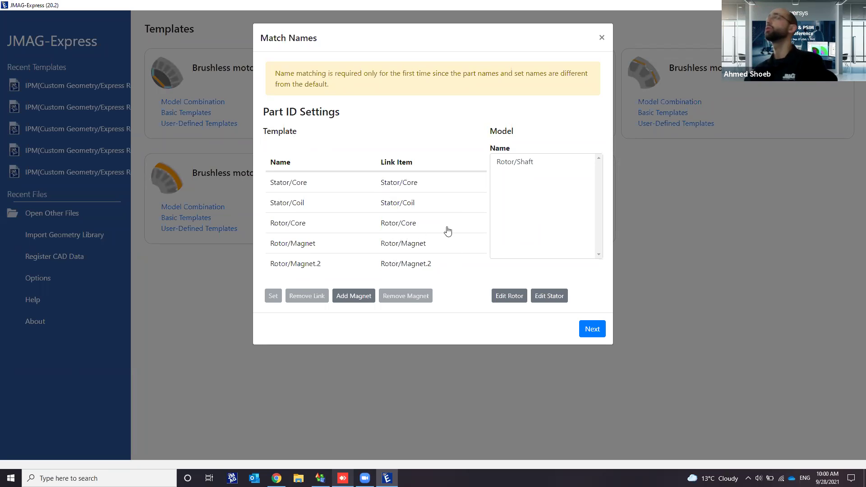
pyautogui.click(592, 328)
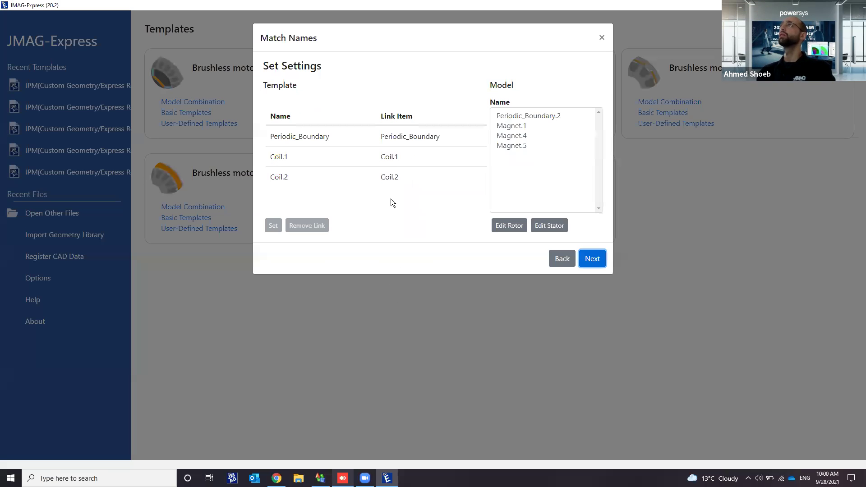
# Relink the Periodic_Boundary template set to the model's Periodic_Boundary.2 set and accept the set settings
pyautogui.click(386, 134)
pyautogui.click(307, 225)
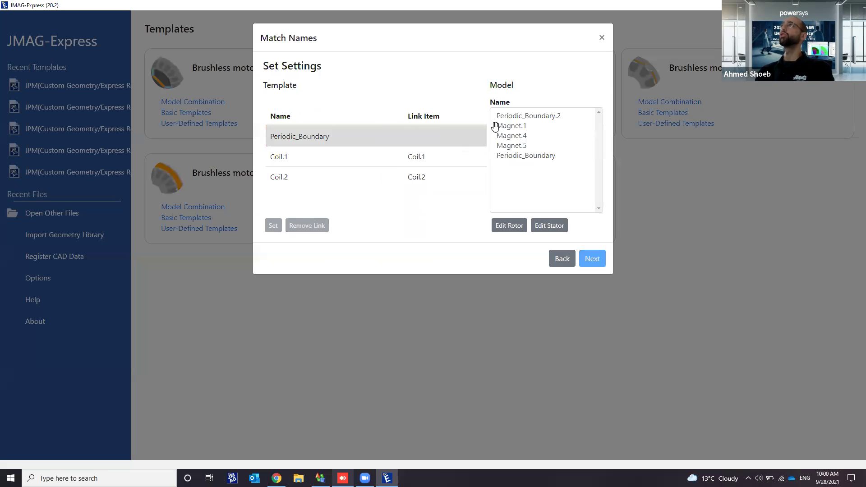
pyautogui.click(520, 116)
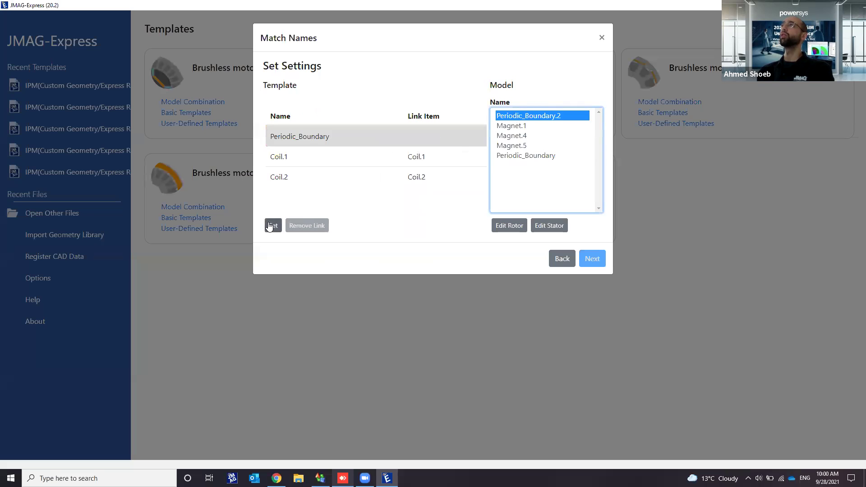
pyautogui.click(273, 225)
pyautogui.click(591, 259)
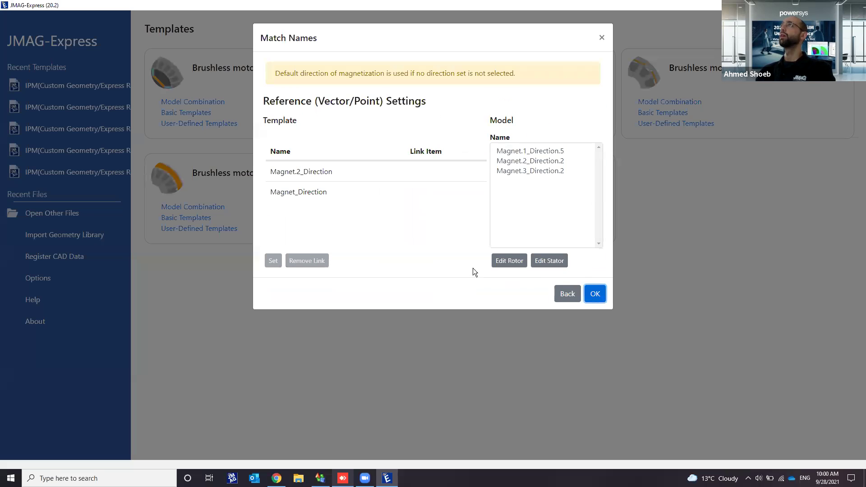
# Link Magnet_Direction to Magnet.1_Direction.5 and Magnet.2_Direction to Magnet.2_Direction.2, and finish the name matching
pyautogui.click(326, 193)
pyautogui.click(502, 150)
pyautogui.click(273, 260)
pyautogui.click(310, 174)
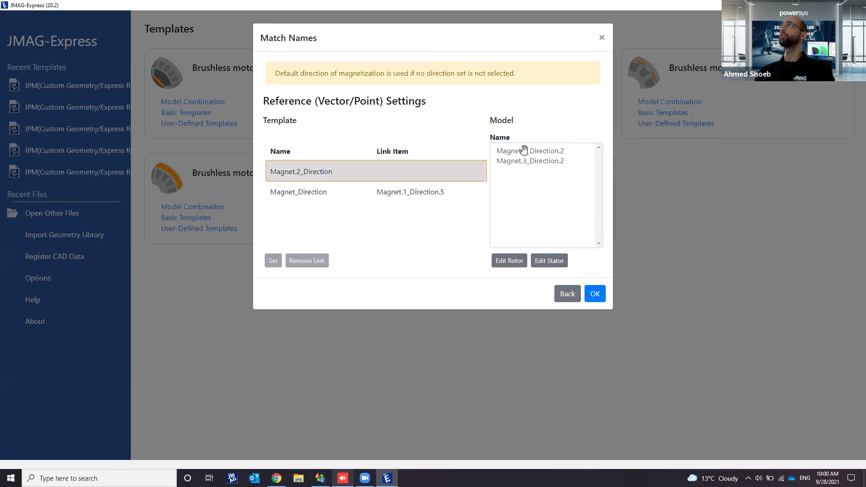
pyautogui.click(524, 151)
pyautogui.click(272, 261)
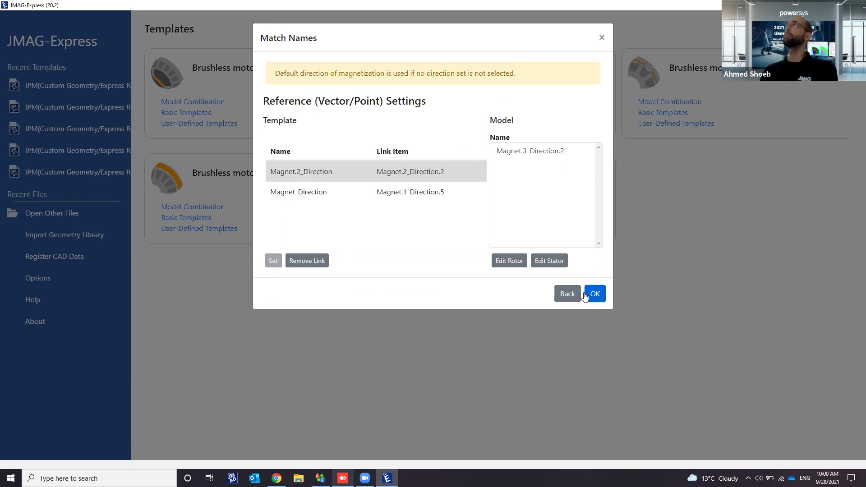
pyautogui.click(585, 296)
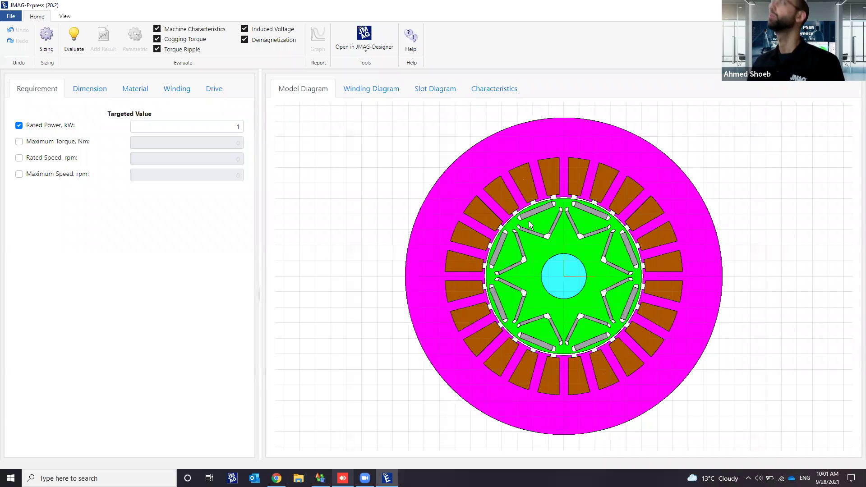
# In the motor sizing, set the rated power to 75 kW, maximum torque to 200 Nm and maximum speed to 10000 rpm
pyautogui.click(45, 44)
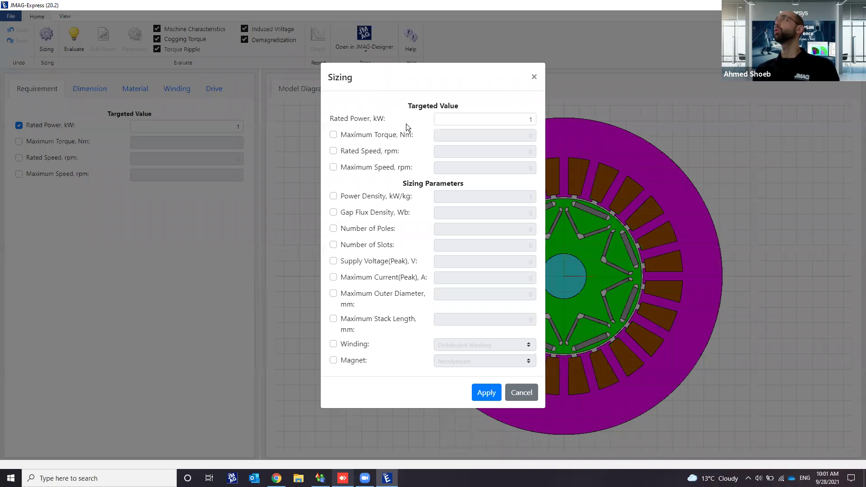
pyautogui.click(456, 123)
pyautogui.doubleClick(458, 122)
pyautogui.write('75')
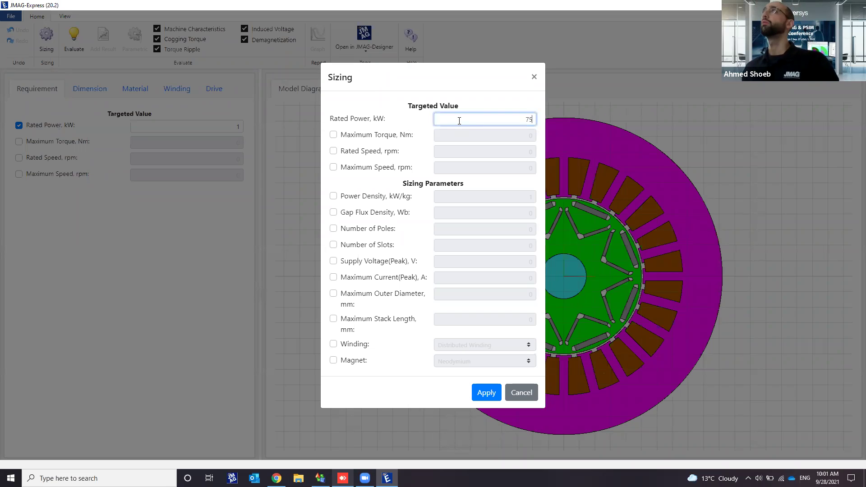
pyautogui.click(358, 133)
pyautogui.write('200')
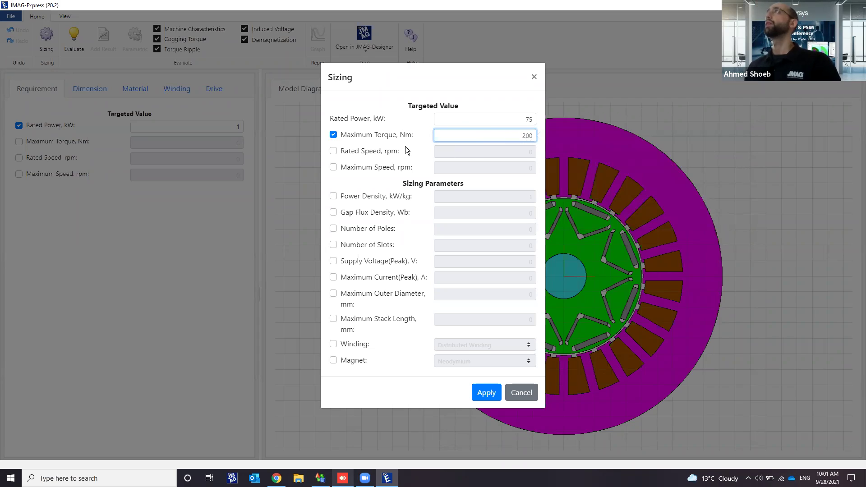
pyautogui.click(358, 167)
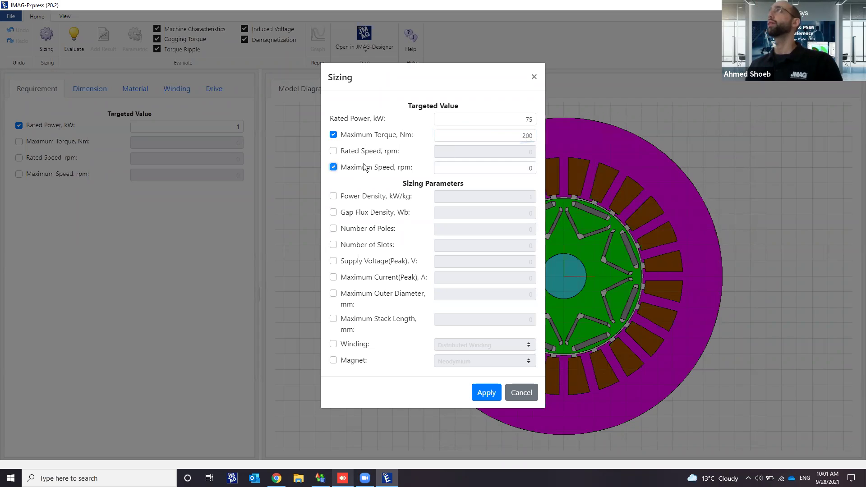
pyautogui.doubleClick(479, 169)
pyautogui.write('10000')
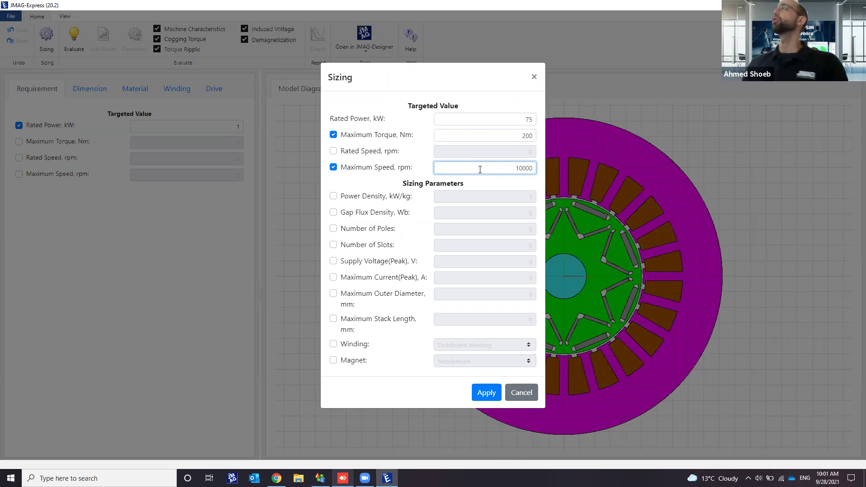
# Set the peak supply voltage to 400 V and the peak maximum current to 200 A, and apply the sizing
pyautogui.click(368, 261)
pyautogui.doubleClick(481, 263)
pyautogui.write('400')
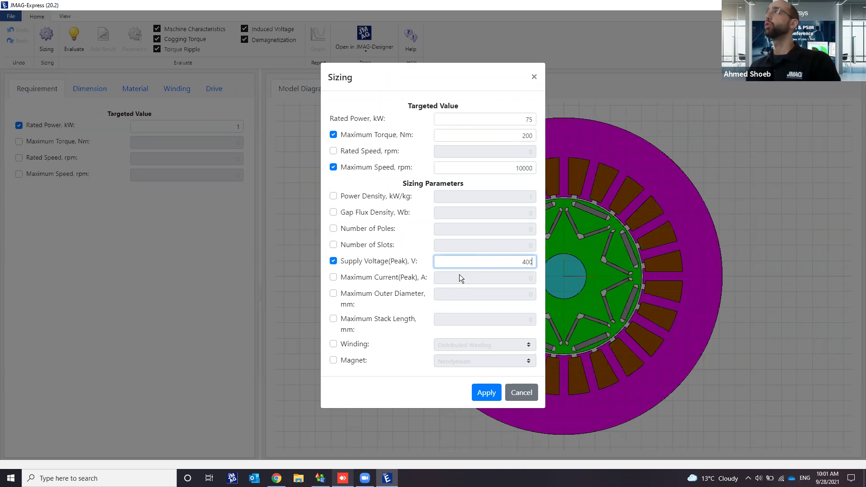
pyautogui.click(387, 277)
pyautogui.doubleClick(489, 272)
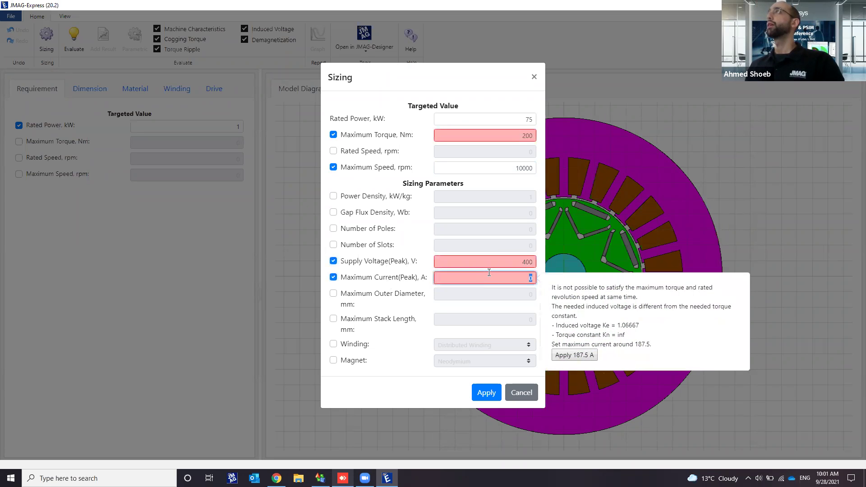
pyautogui.write('200')
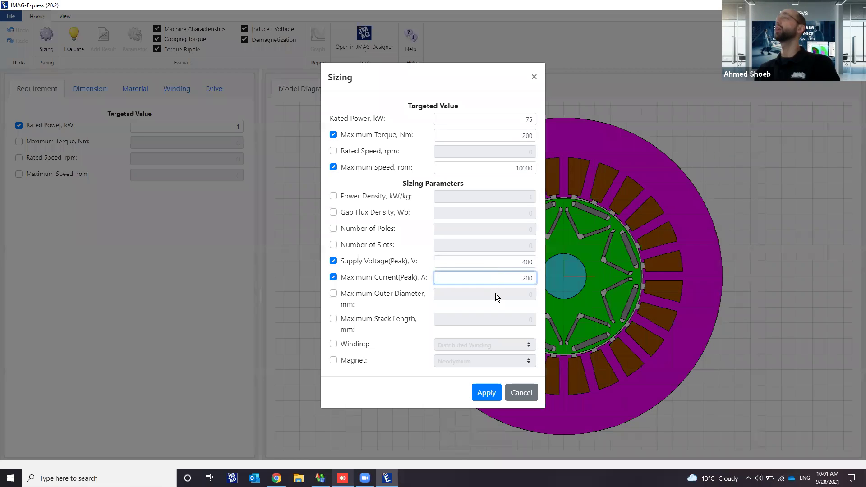
pyautogui.click(486, 392)
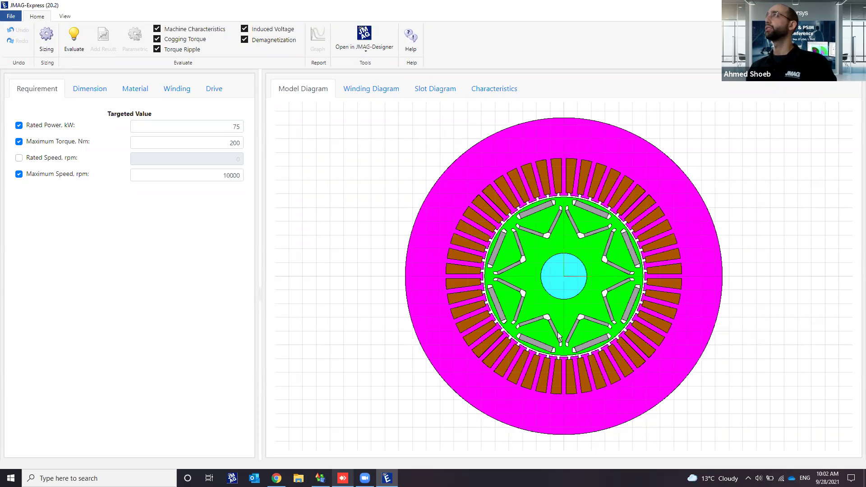
# Set the gap type in the motor dimensions to Fixed
pyautogui.click(89, 89)
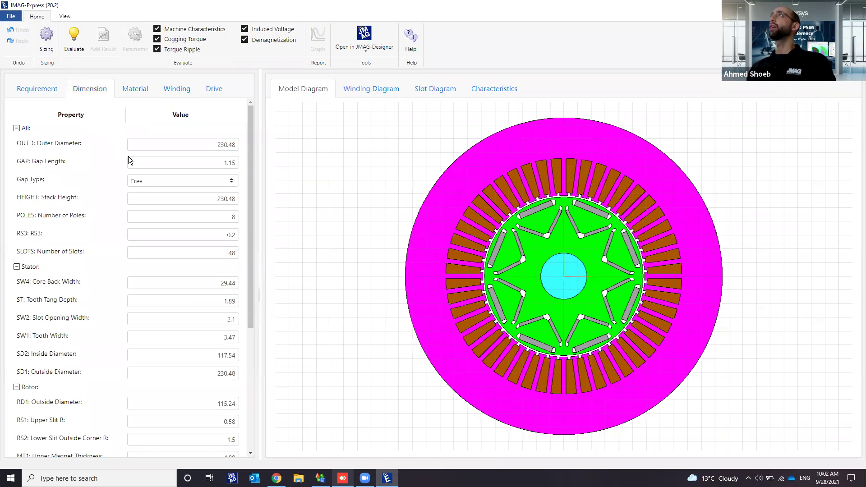
pyautogui.click(151, 180)
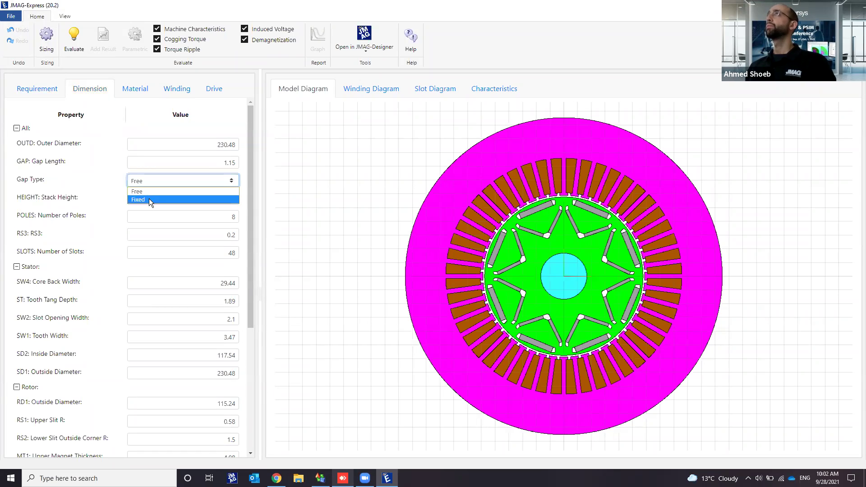
pyautogui.click(153, 198)
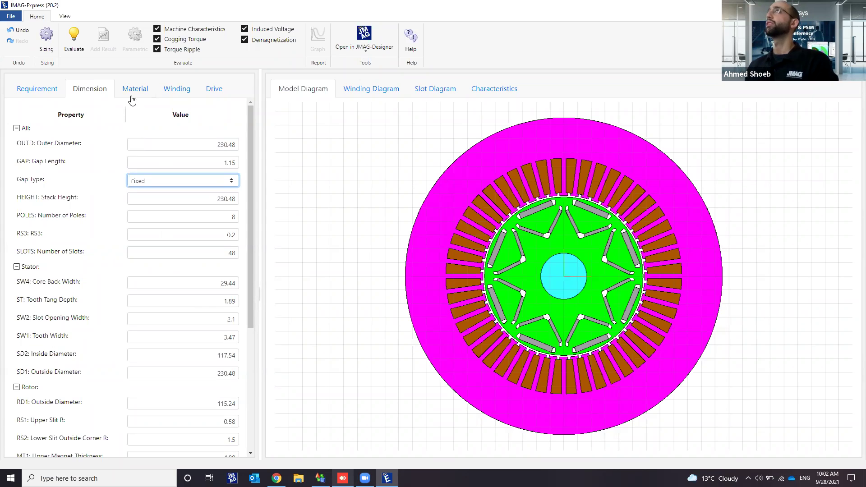
# Examine the material categories offered for Rotor/Magnet.2 and Rotor/Core, and the winding and drive settings
pyautogui.click(132, 99)
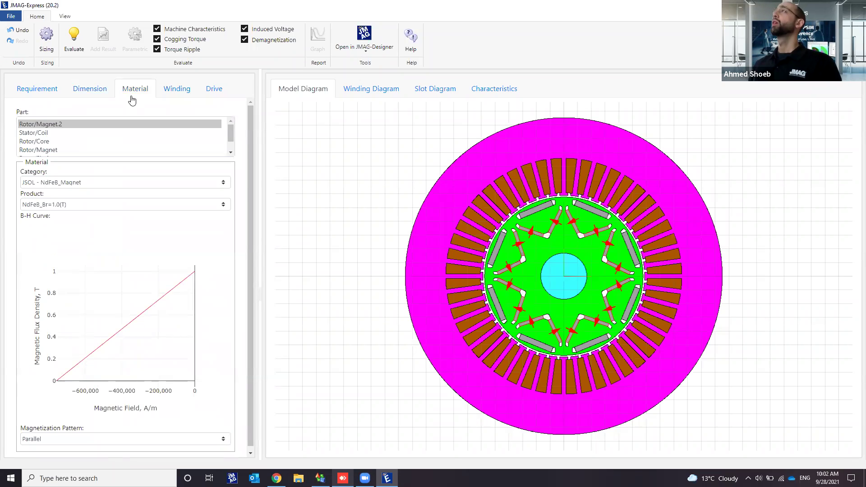
pyautogui.click(120, 182)
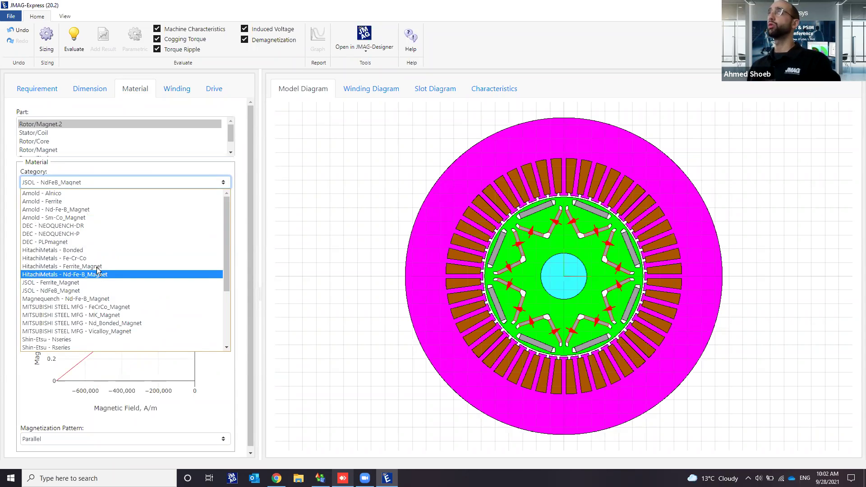
pyautogui.scroll(-4, 96, 267)
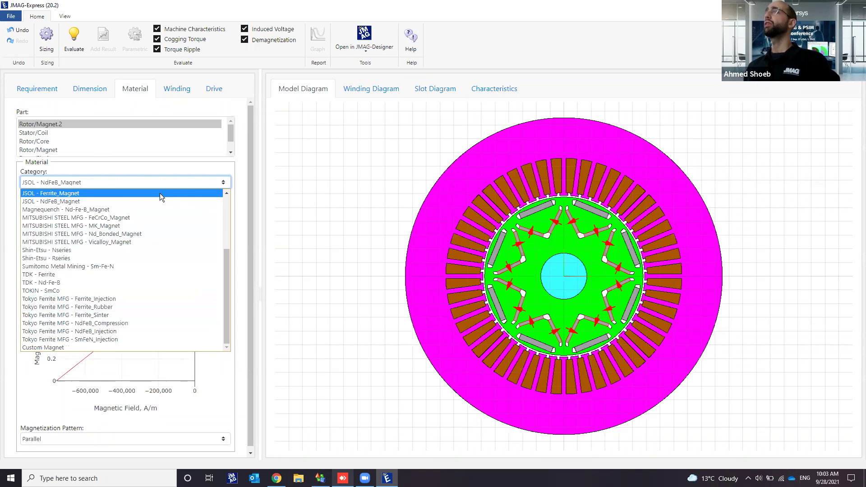
pyautogui.click(240, 232)
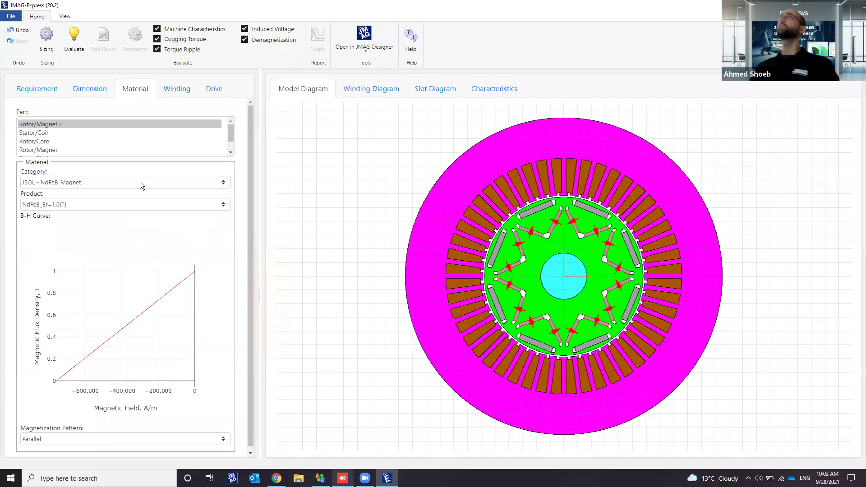
pyautogui.click(76, 132)
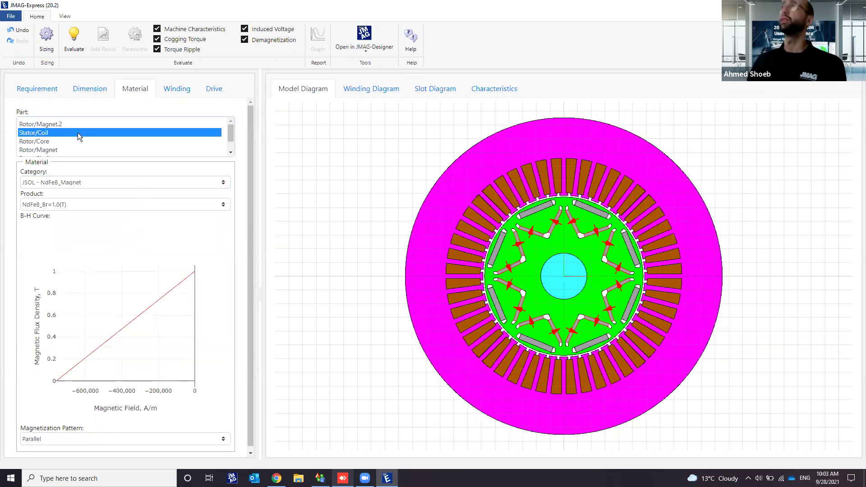
pyautogui.click(47, 142)
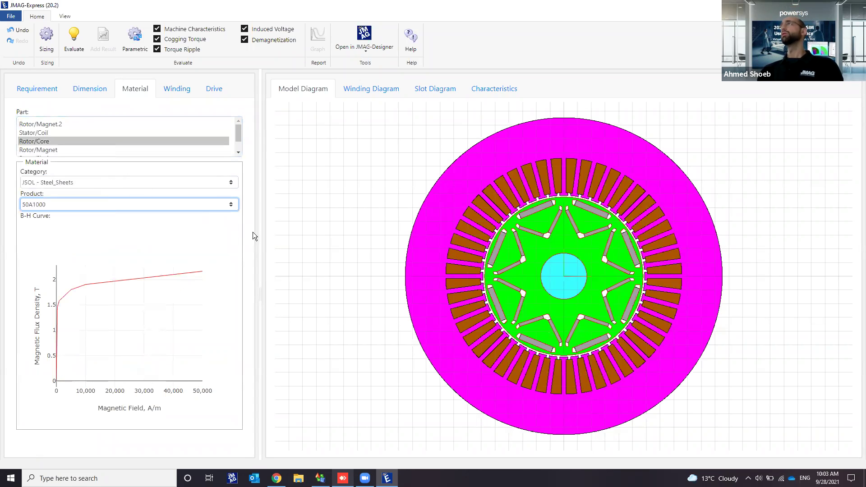
pyautogui.click(156, 183)
pyautogui.scroll(-5, 144, 328)
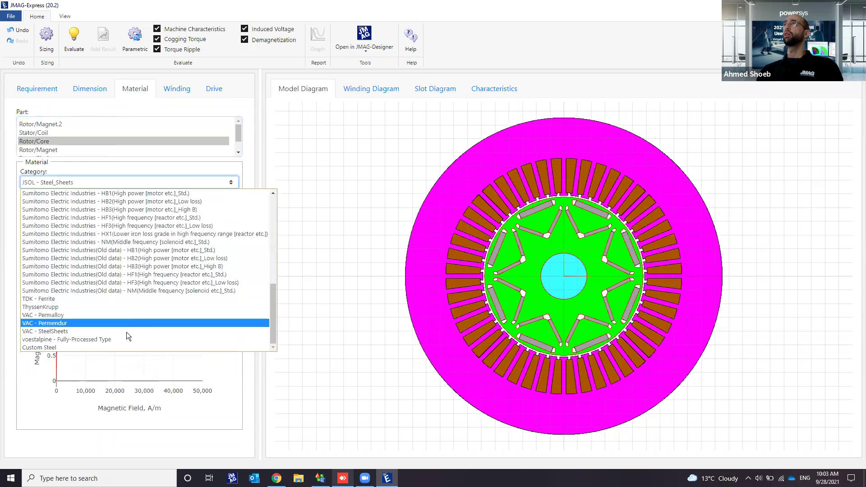
pyautogui.click(202, 442)
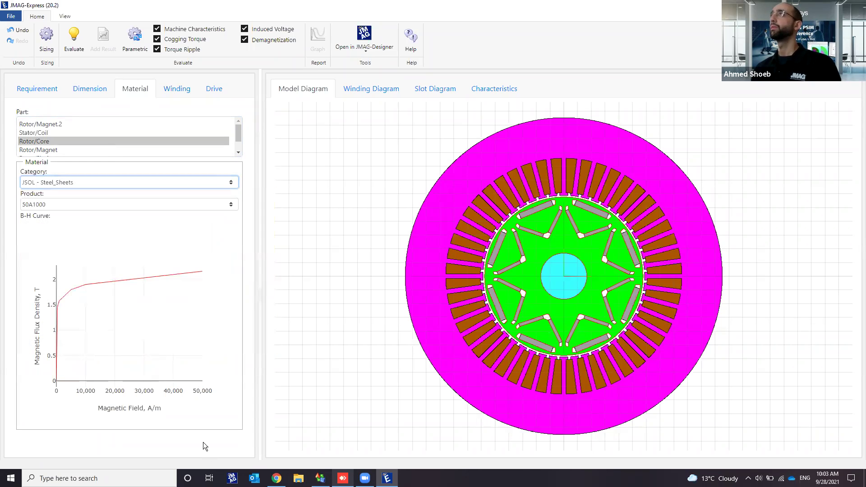
pyautogui.click(169, 98)
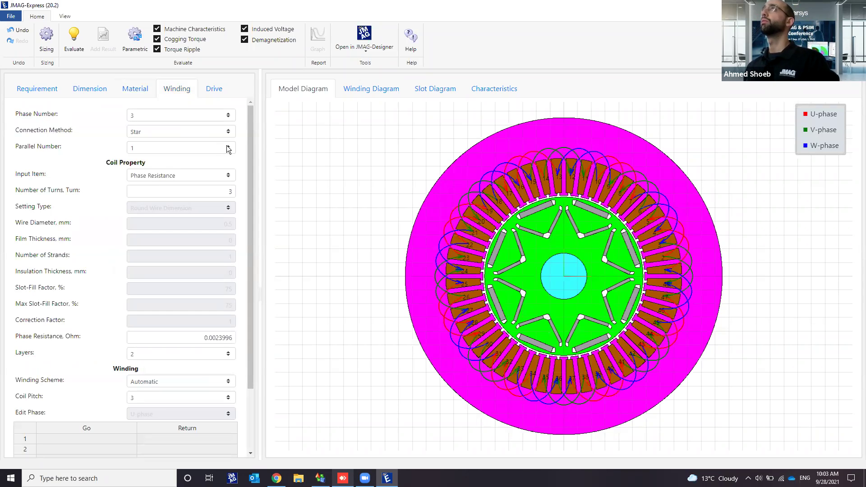
pyautogui.click(201, 90)
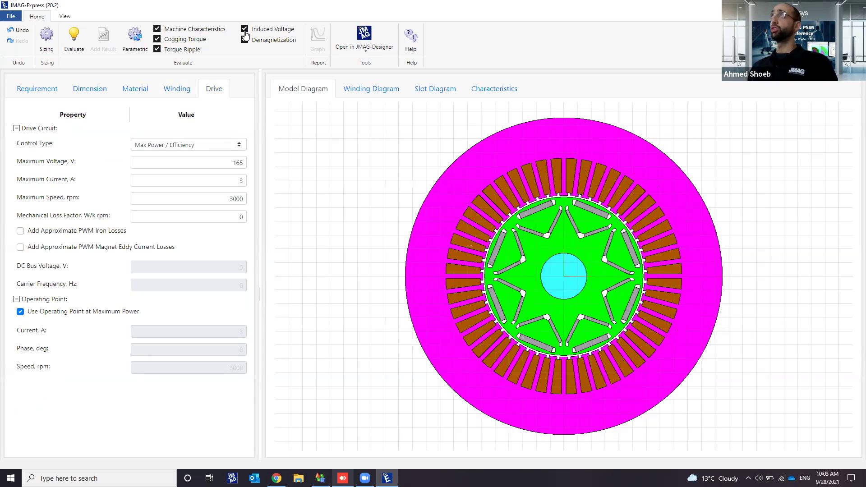
# Exclude torque ripple, cogging torque, demagnetization and induced voltage from the evaluation, leaving only machine characteristics
pyautogui.click(194, 49)
pyautogui.click(201, 39)
pyautogui.click(255, 39)
pyautogui.click(257, 30)
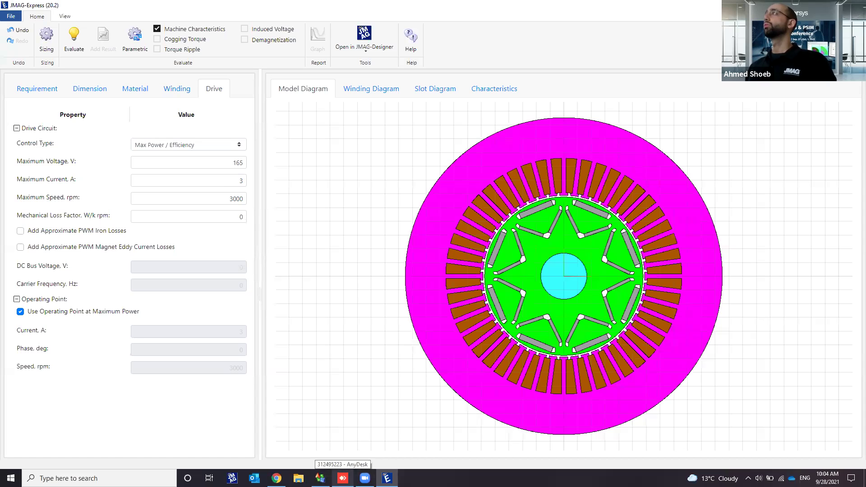
# Switch to the AnyDesk remote session to view the motor's evaluation results
pyautogui.click(343, 478)
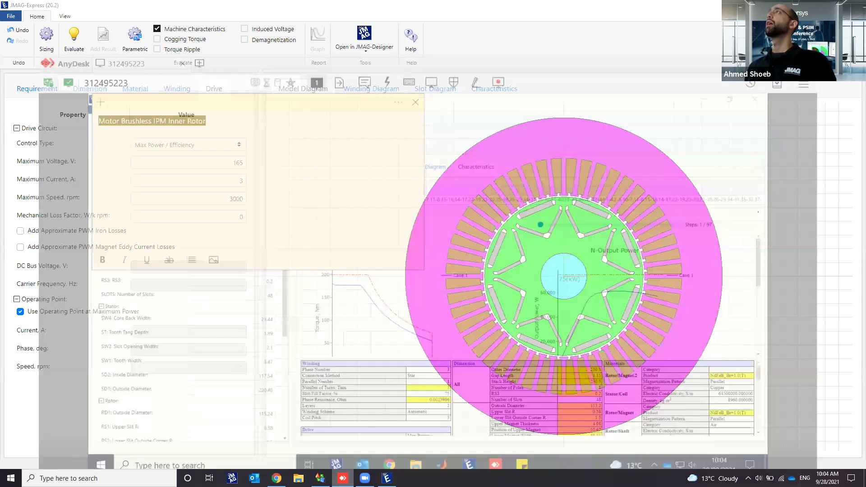
# Examine Case 1's torque-speed curve, output power curve and efficiency map in the evaluation results
pyautogui.click(418, 53)
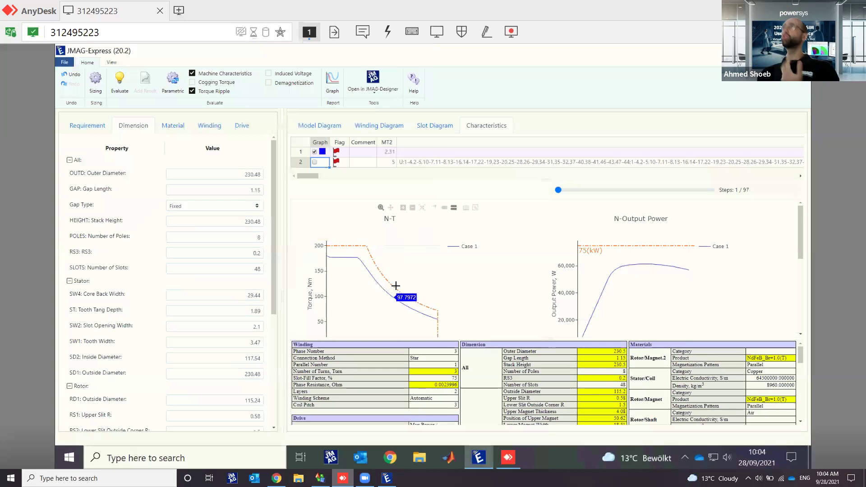
pyautogui.scroll(-1, 400, 283)
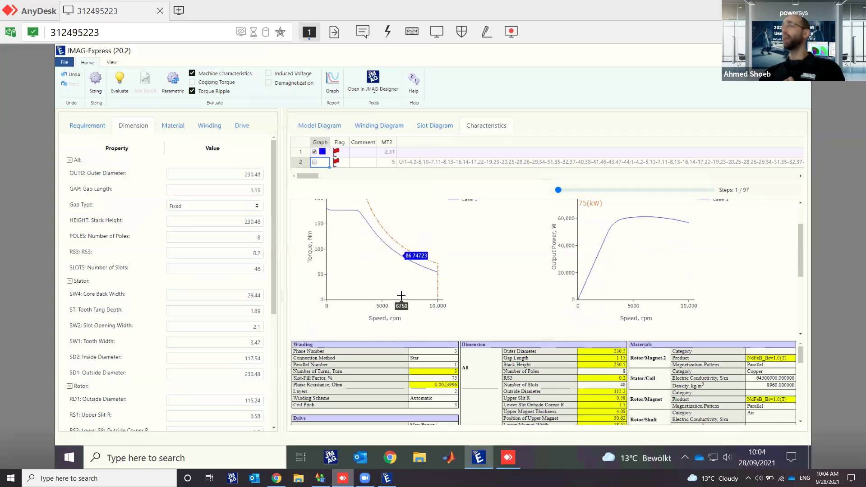
pyautogui.scroll(1, 401, 284)
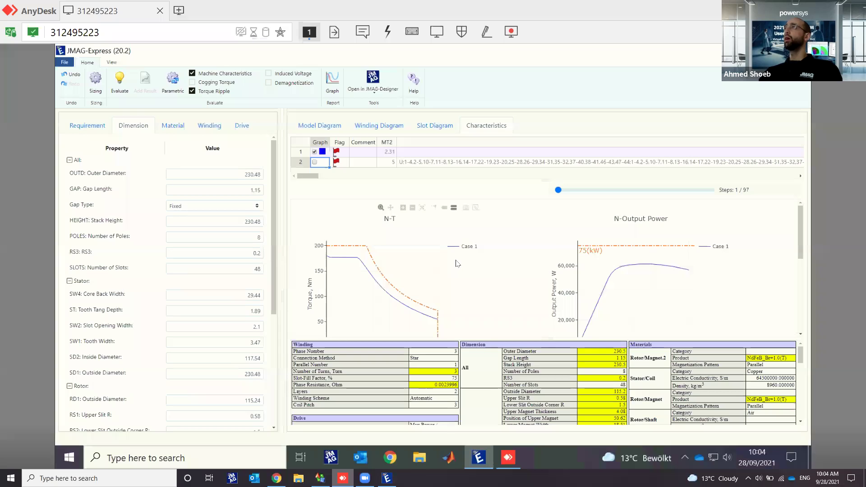
pyautogui.scroll(-2, 456, 262)
pyautogui.scroll(2, 432, 257)
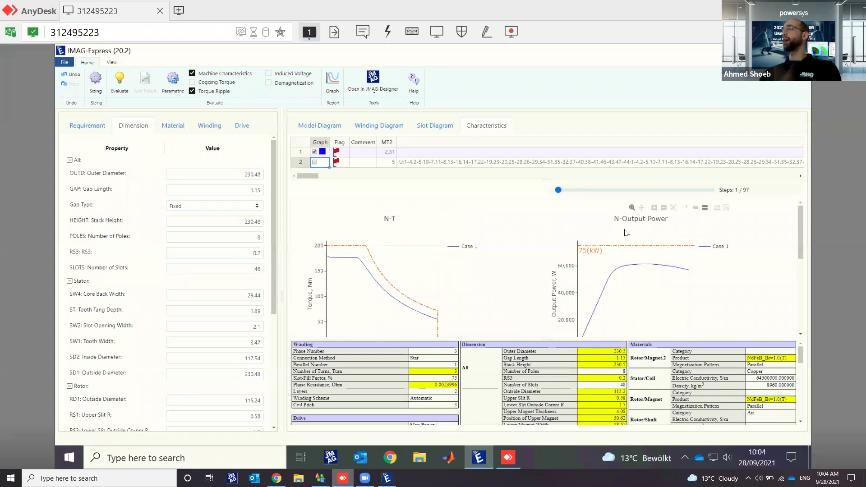
pyautogui.scroll(-4, 626, 233)
pyautogui.scroll(-4, 626, 233)
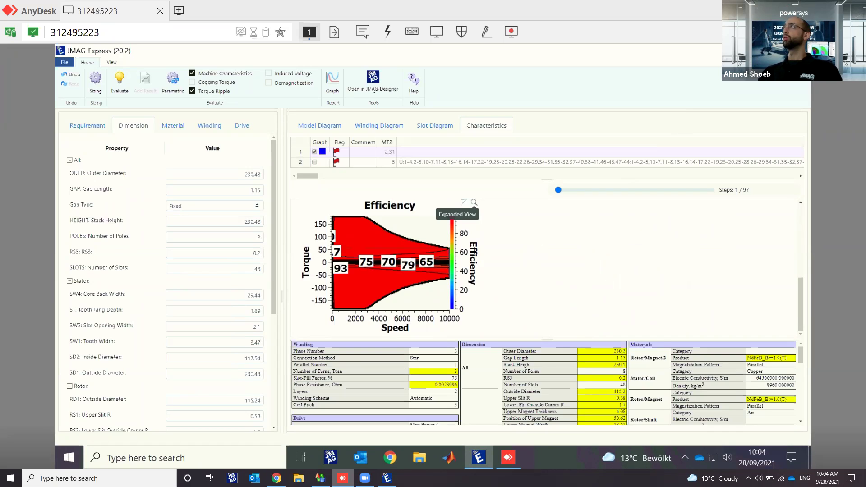
pyautogui.click(743, 50)
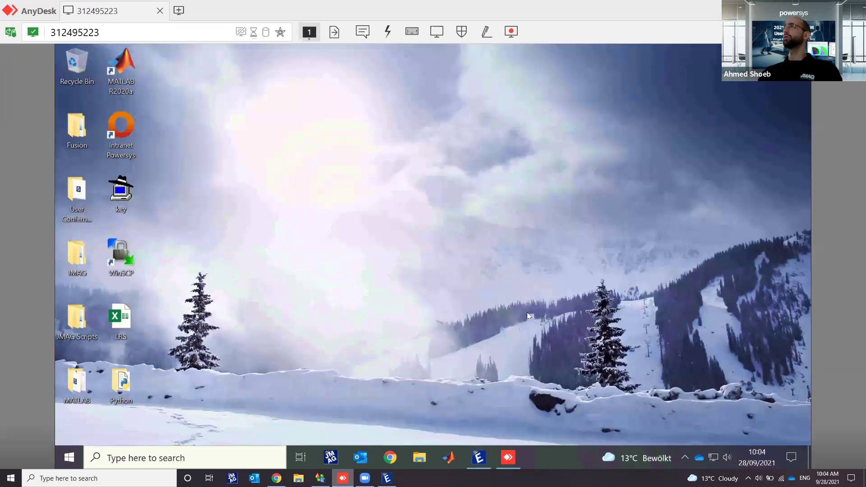
pyautogui.click(478, 457)
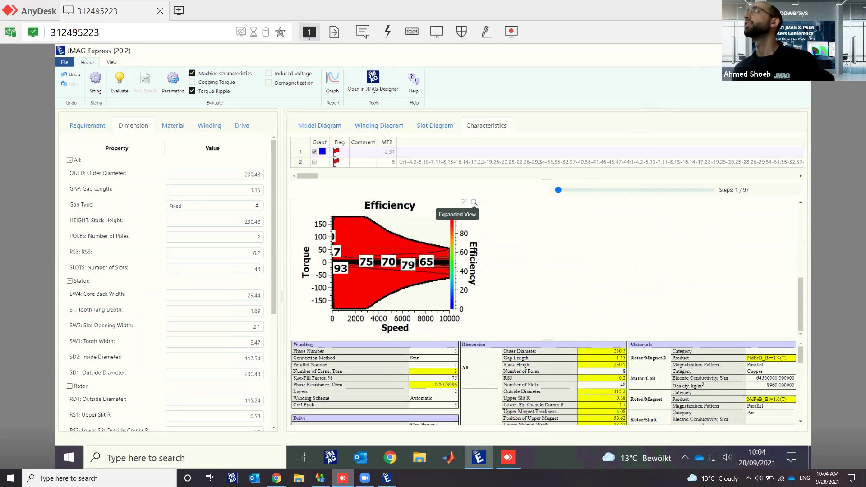
pyautogui.click(744, 50)
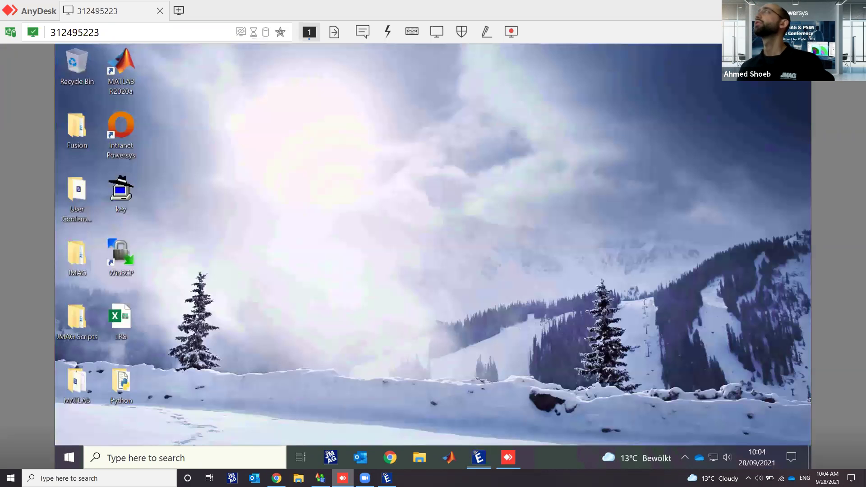
pyautogui.click(476, 458)
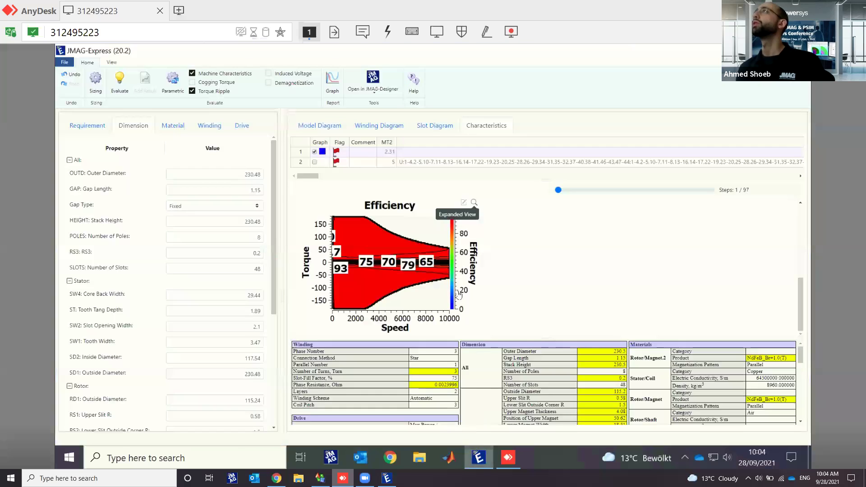
# Open Case 1's efficiency map in its expanded view and maximize the map window
pyautogui.click(473, 203)
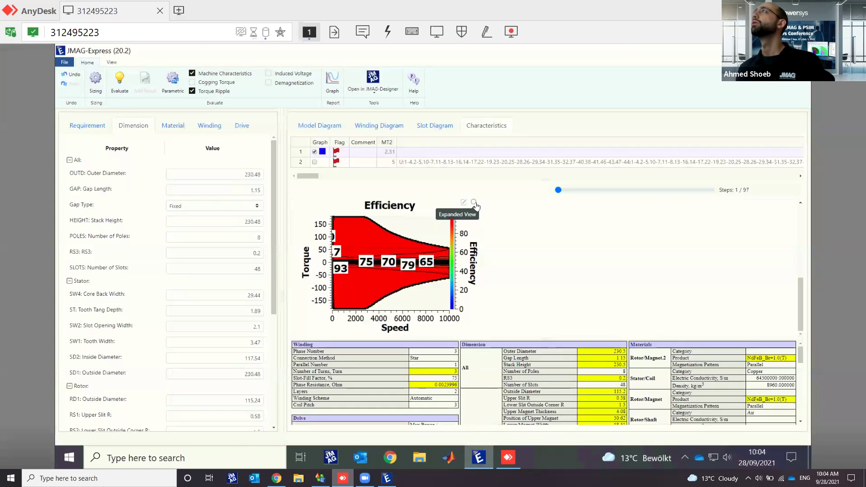
pyautogui.click(528, 248)
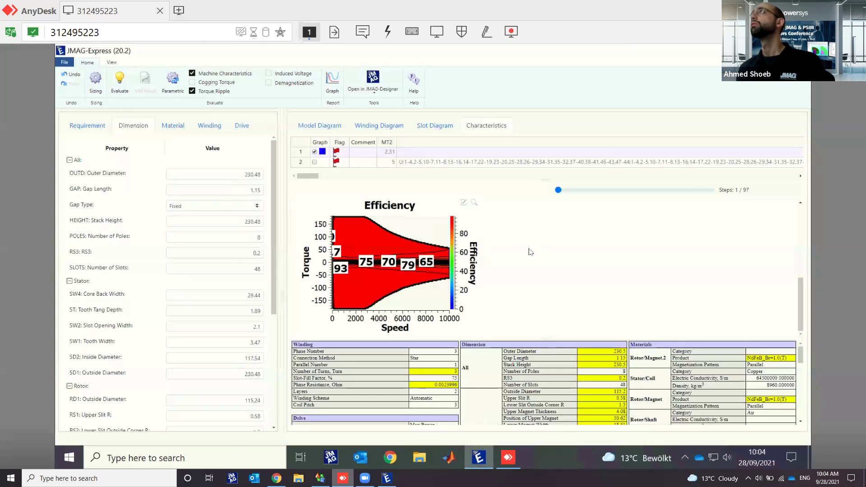
pyautogui.click(474, 203)
pyautogui.click(523, 228)
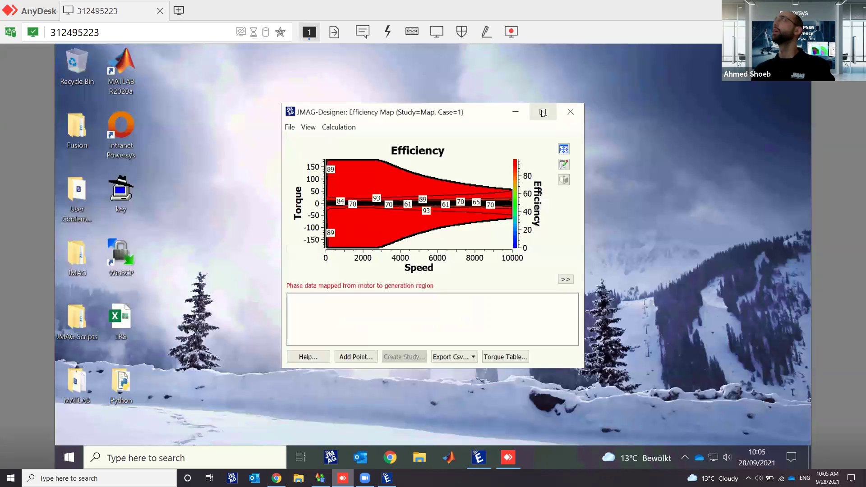
pyautogui.doubleClick(541, 107)
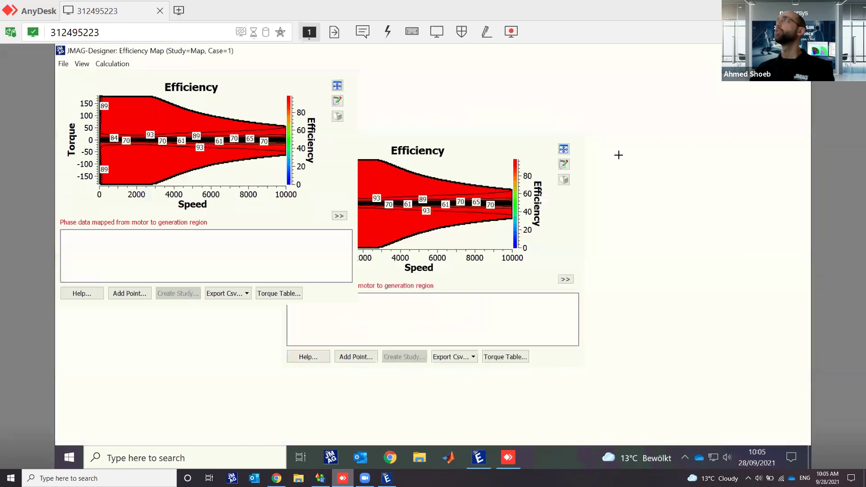
# Set the minimum of the efficiency map's right Y axis to 75 in the map plot properties
pyautogui.click(789, 101)
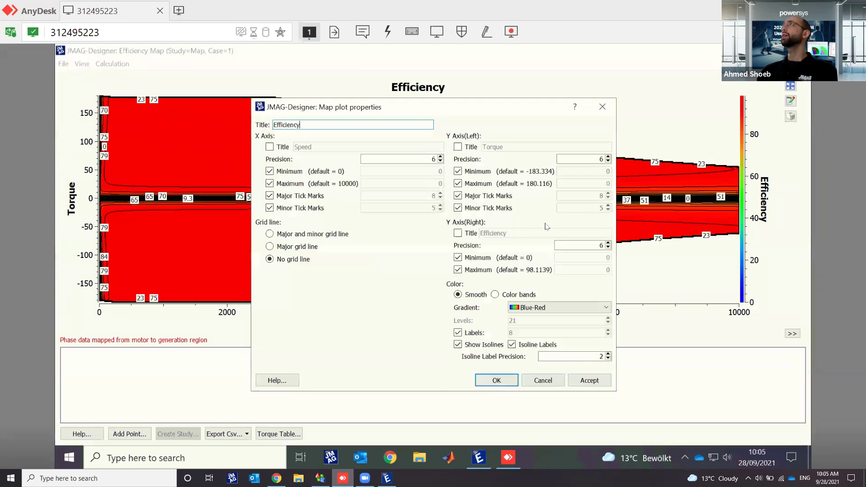
pyautogui.click(466, 258)
pyautogui.doubleClick(584, 258)
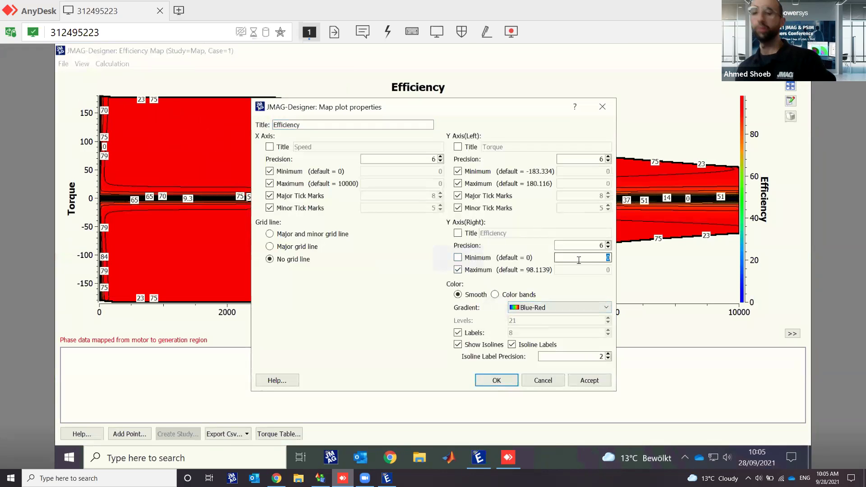
pyautogui.write('75')
pyautogui.click(581, 379)
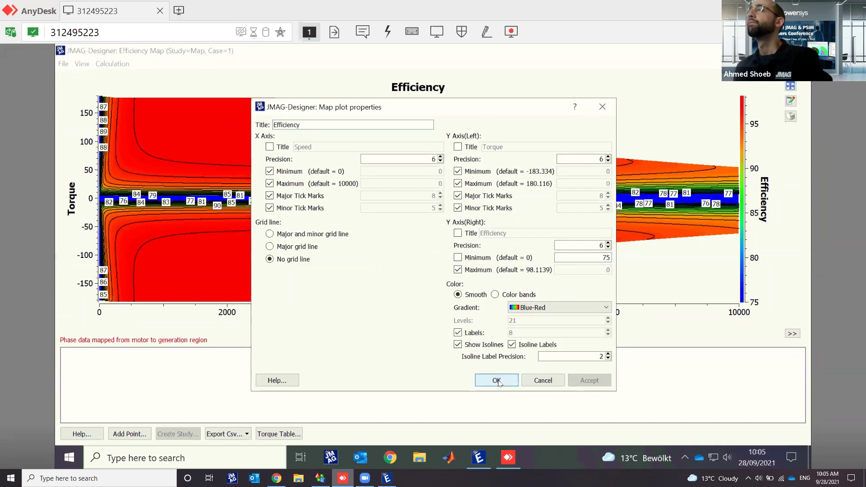
pyautogui.click(497, 381)
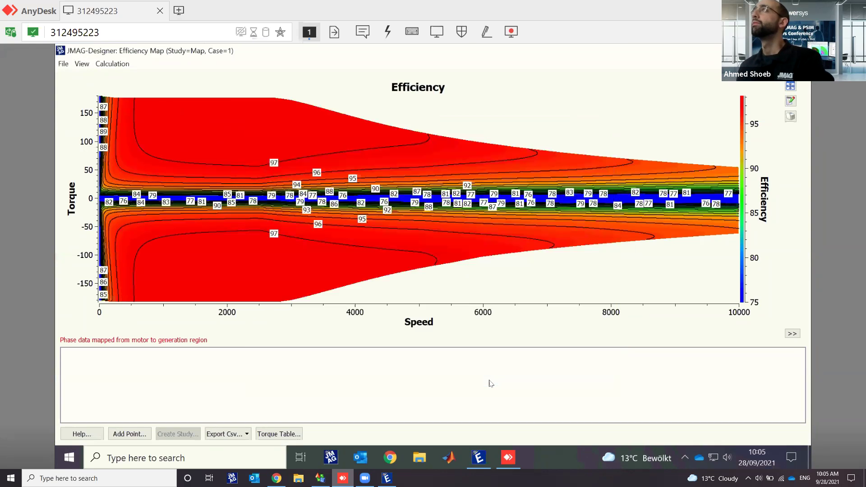
# Check the export formats offered for the efficiency map and return to the performance curves in JMAG-Express
pyautogui.click(247, 434)
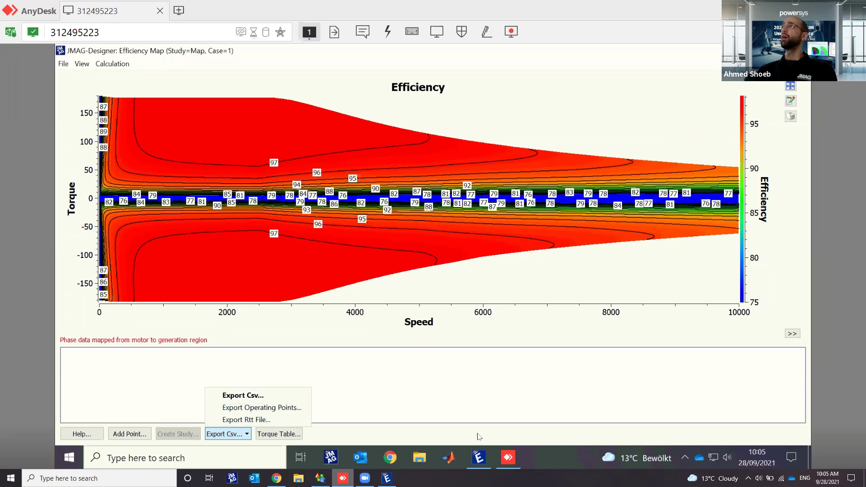
pyautogui.click(478, 457)
pyautogui.scroll(5, 489, 261)
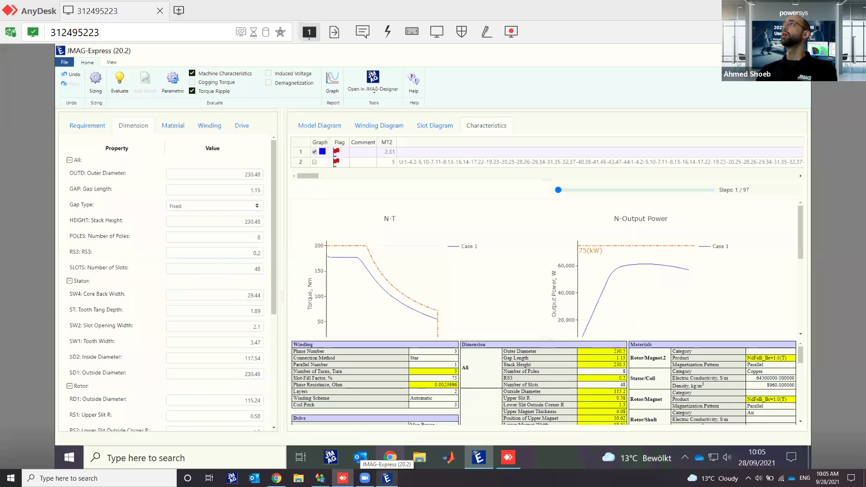
# Switch to the local JMAG-Express window and set the rotor's MT2 lower magnet thickness to 5
pyautogui.click(386, 478)
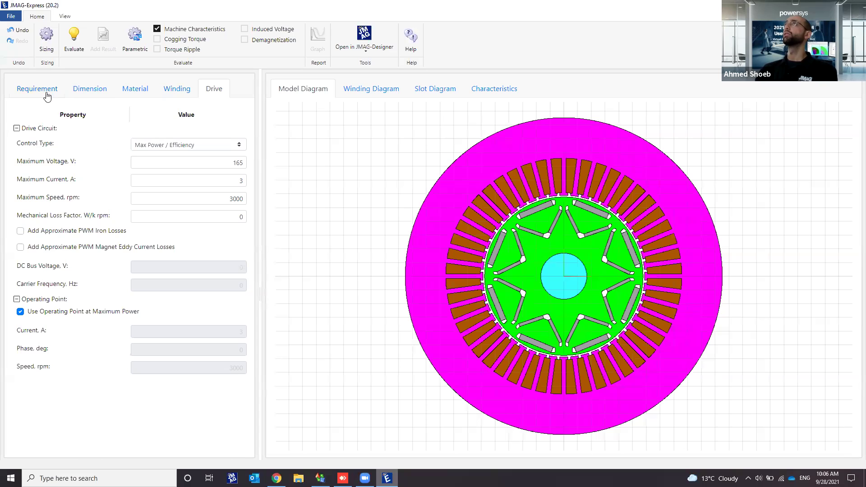
pyautogui.click(83, 92)
pyautogui.moveTo(251, 144); pyautogui.dragTo(245, 255)
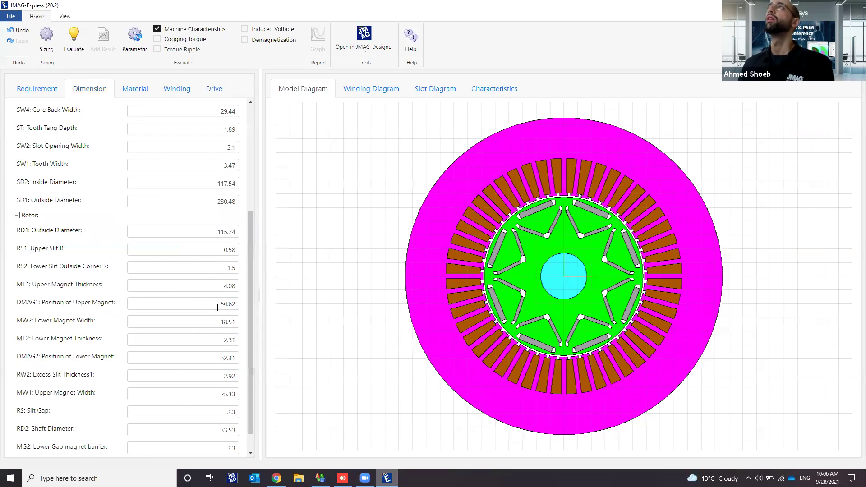
pyautogui.click(212, 341)
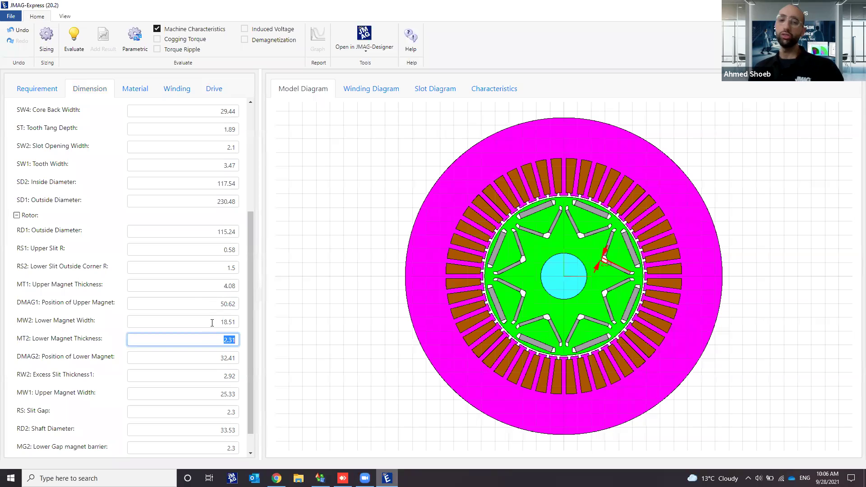
pyautogui.write('5')
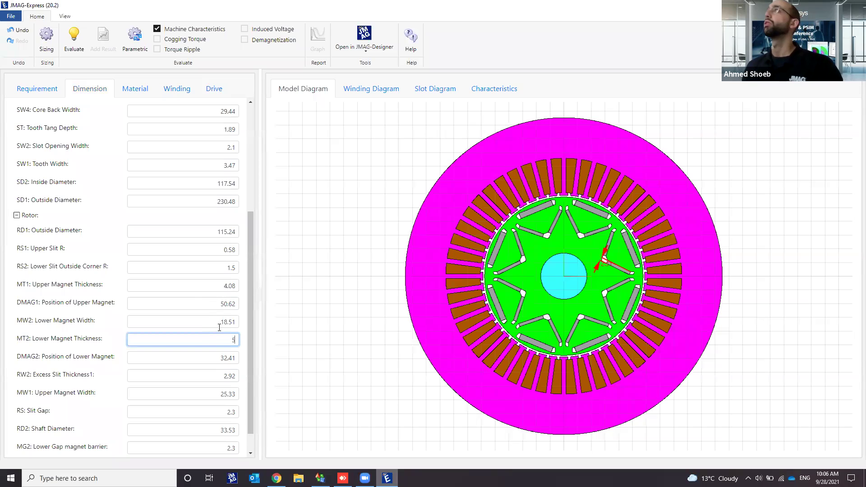
pyautogui.click(272, 345)
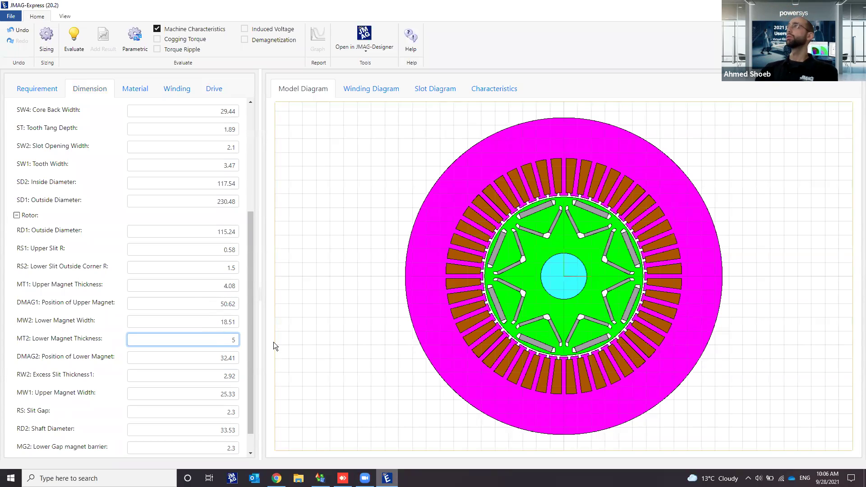
pyautogui.click(202, 359)
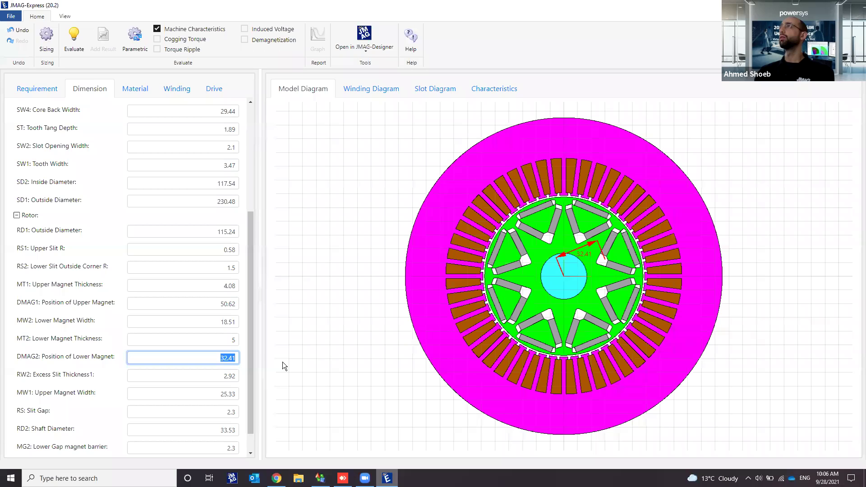
pyautogui.click(208, 342)
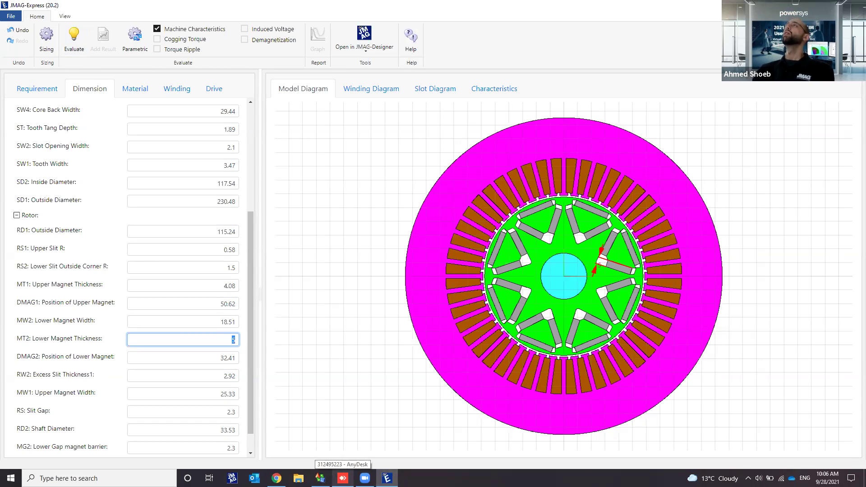
# Switch to the AnyDesk session and compare the N-T, output power and efficiency graphs of Case 1 and Case 2
pyautogui.click(342, 478)
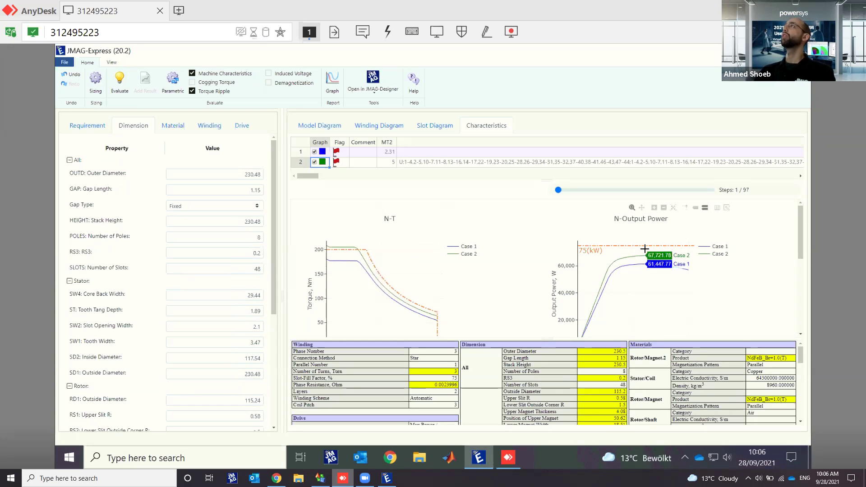
pyautogui.scroll(-2, 640, 273)
pyautogui.scroll(-2, 641, 275)
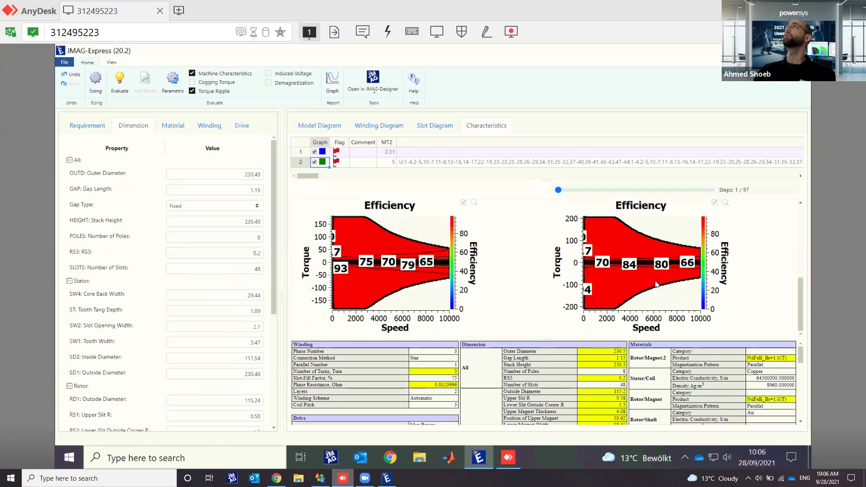
pyautogui.scroll(4, 589, 268)
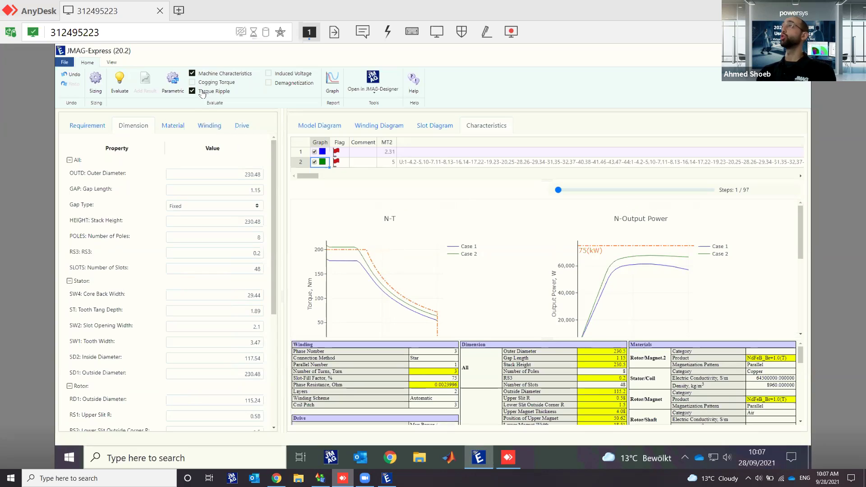
pyautogui.scroll(-5, 417, 244)
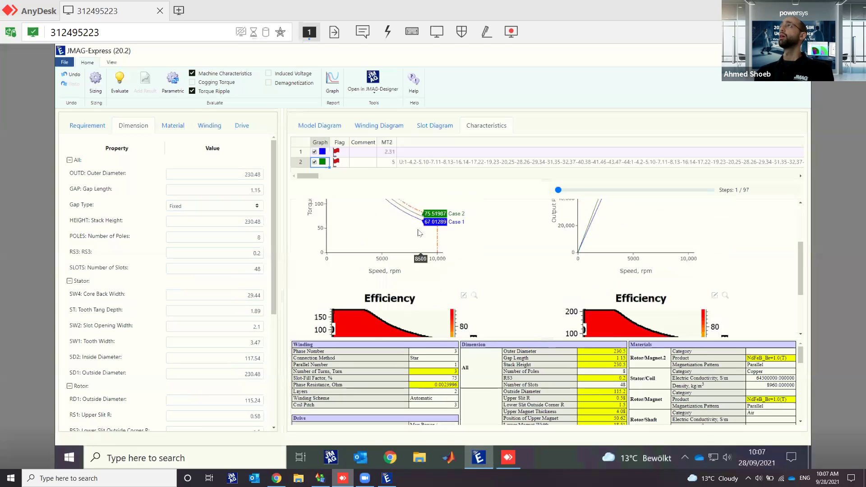
# Add the Torque Ripple graph to the graph layout of the characteristics results
pyautogui.scroll(5, 416, 244)
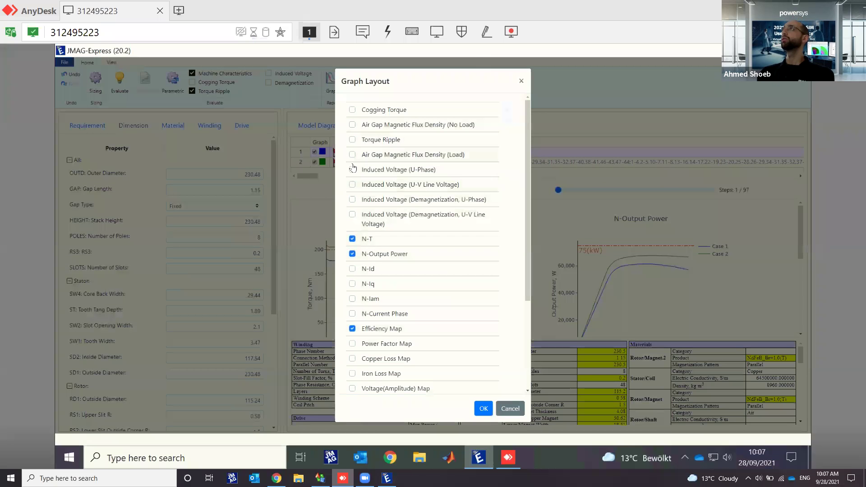
pyautogui.click(352, 140)
pyautogui.click(481, 408)
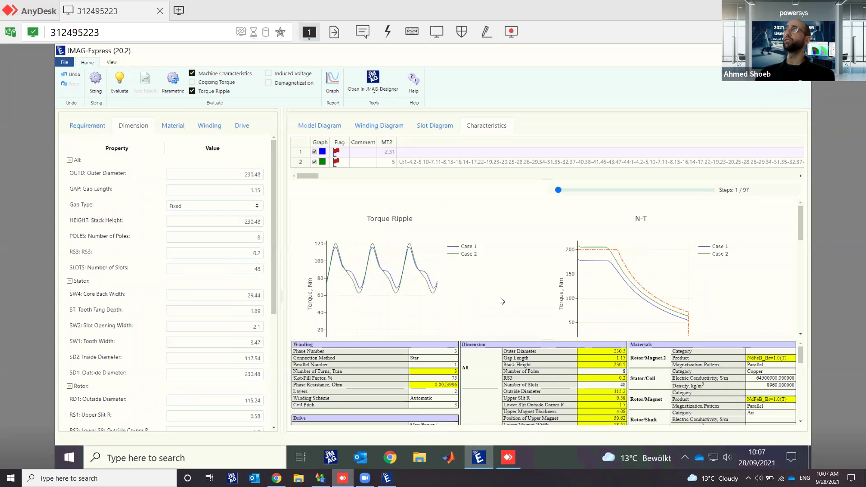
# Add the Magnetic Flux Density(Load) Contour to the graph layout and open Case 1's contour in its expanded view
pyautogui.click(332, 86)
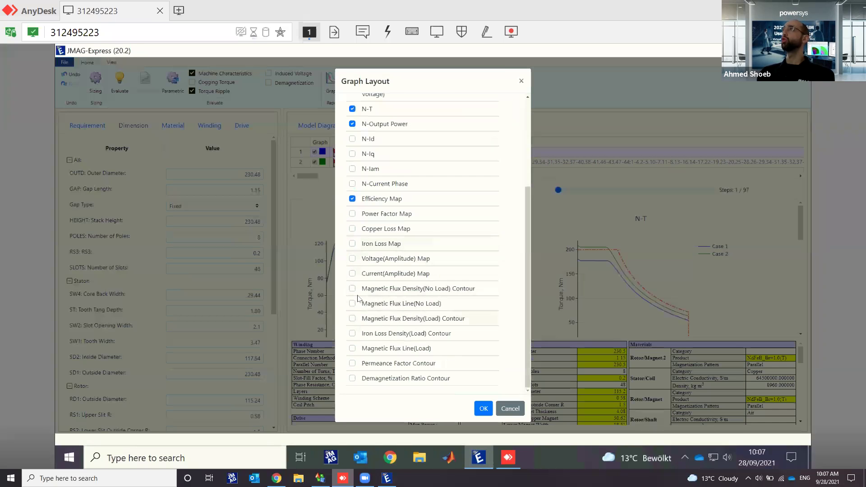
pyautogui.click(352, 318)
pyautogui.click(483, 408)
pyautogui.scroll(-10, 476, 306)
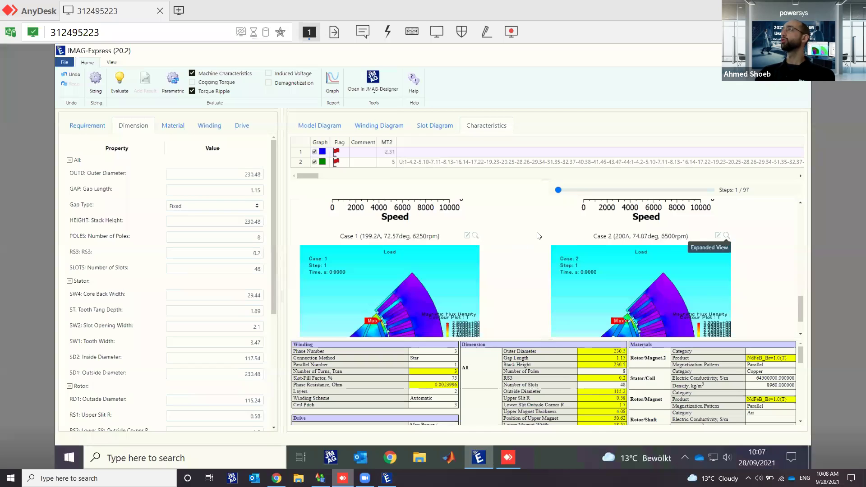
pyautogui.click(475, 235)
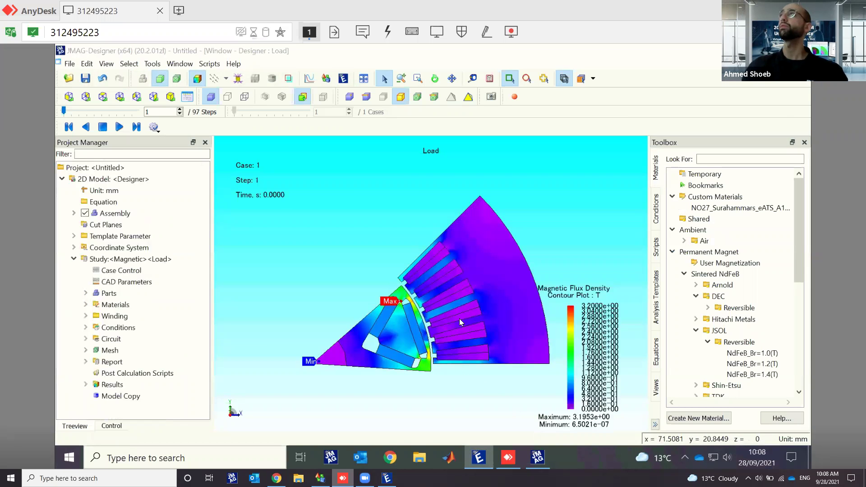
# Show the Torque graph from the Load study's results and move its window clear of the motor model
pyautogui.click(86, 385)
pyautogui.click(97, 327)
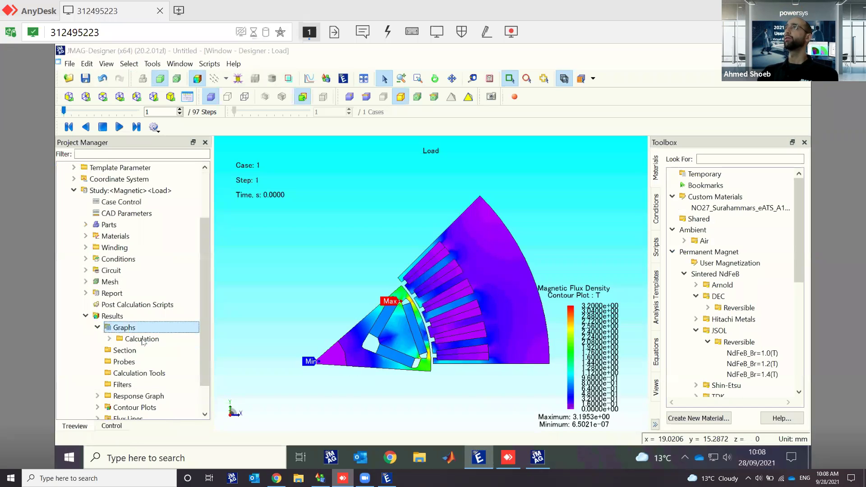
pyautogui.rightClick(129, 328)
pyautogui.moveTo(222, 172)
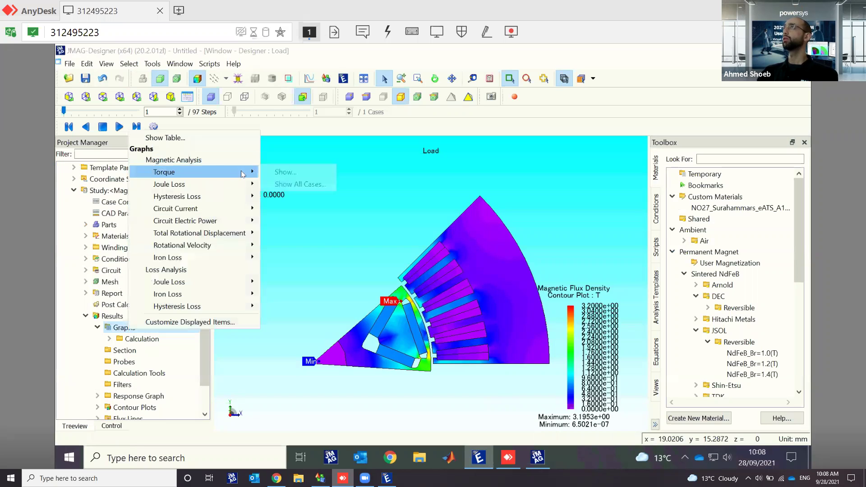
pyautogui.click(280, 171)
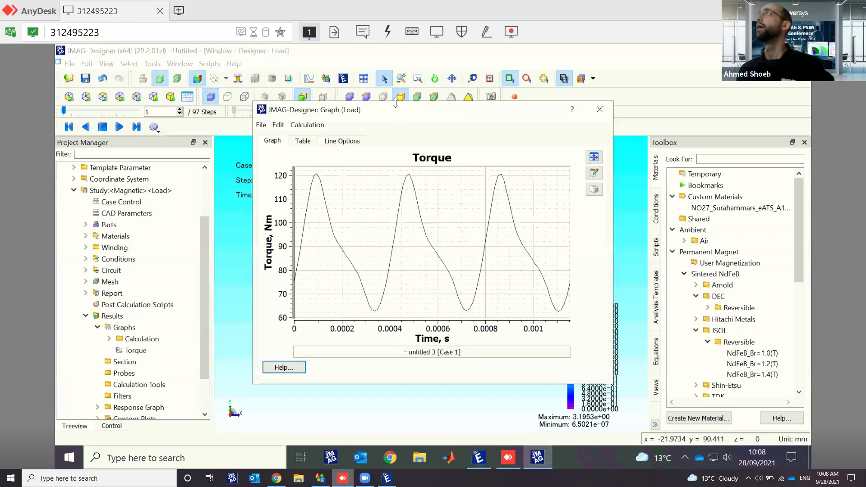
pyautogui.moveTo(390, 113); pyautogui.dragTo(270, 105)
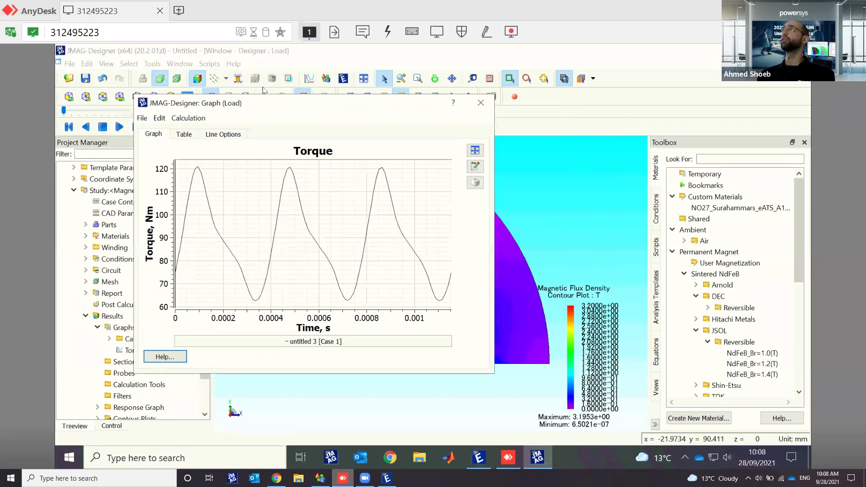
# Create a skewed torque graph with a 7 deg skew angle and 3-step skew, and place it beside the original graph
pyautogui.click(188, 118)
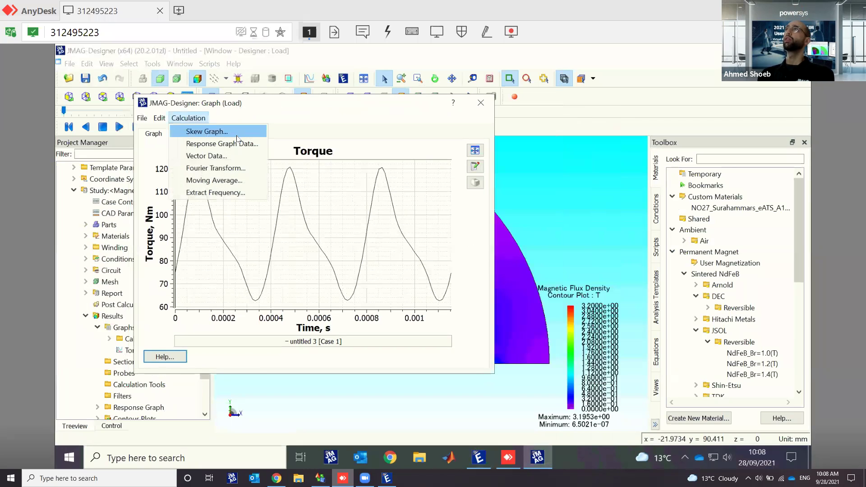
pyautogui.click(207, 131)
pyautogui.click(342, 220)
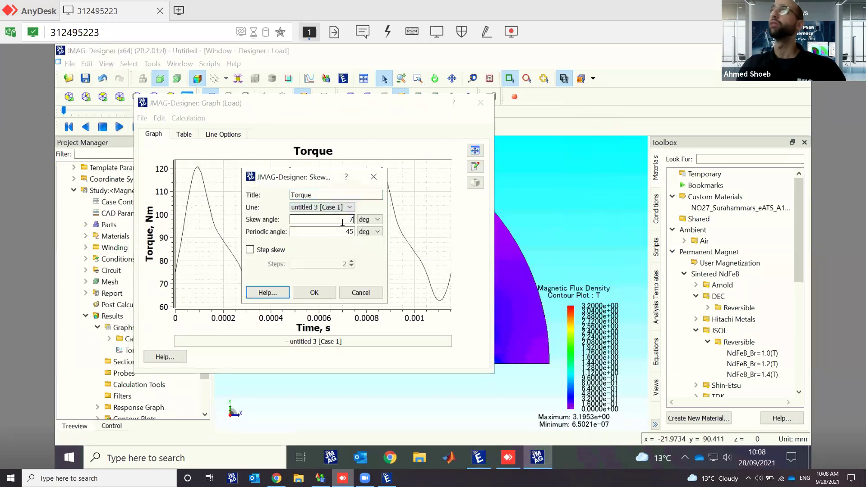
pyautogui.click(281, 248)
pyautogui.doubleClick(327, 262)
pyautogui.write('3')
pyautogui.click(314, 293)
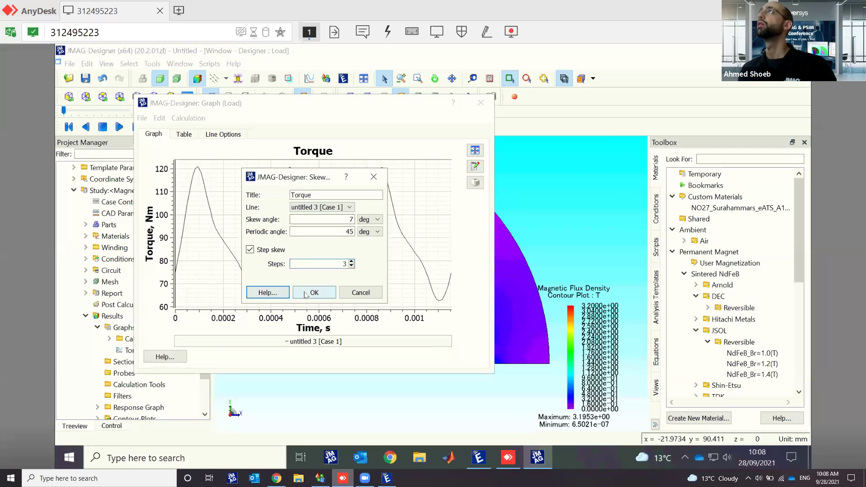
pyautogui.moveTo(416, 113); pyautogui.dragTo(615, 100)
pyautogui.click(316, 107)
pyautogui.moveTo(316, 107); pyautogui.dragTo(247, 83)
pyautogui.moveTo(502, 102); pyautogui.dragTo(440, 90)
# Set the Torque (Skew) graph's left Y-axis range to a minimum of 65 and a maximum of 125
pyautogui.click(728, 149)
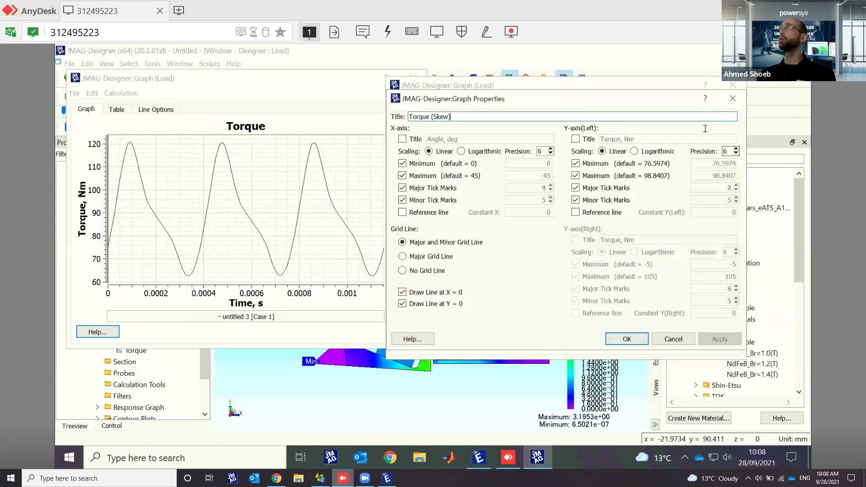
pyautogui.click(575, 175)
pyautogui.click(703, 176)
pyautogui.hotkey('shift', 'Right')
pyautogui.hotkey('shift', 'Right')
pyautogui.hotkey('shift', 'End')
pyautogui.write('125')
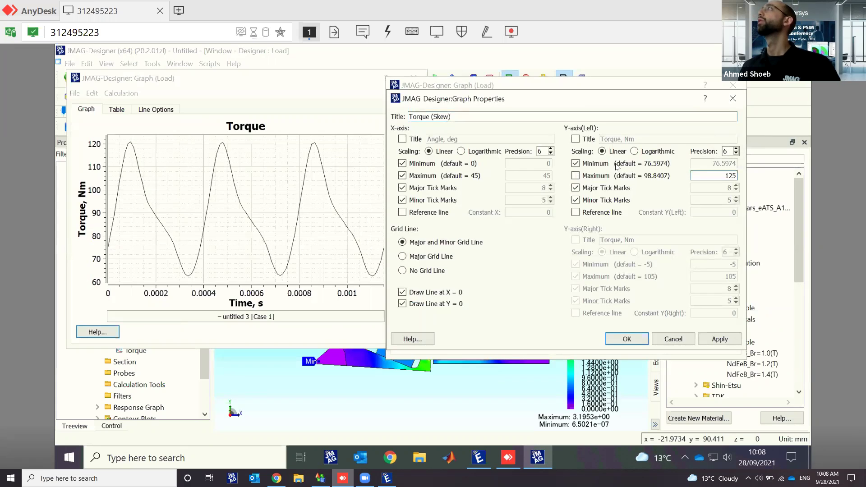
pyautogui.click(575, 163)
pyautogui.moveTo(736, 164); pyautogui.dragTo(696, 162)
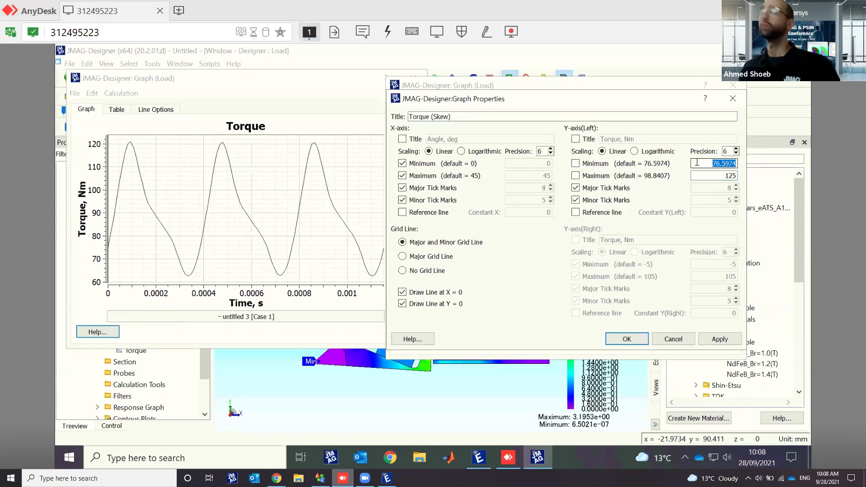
pyautogui.write('65')
pyautogui.click(719, 339)
pyautogui.click(627, 338)
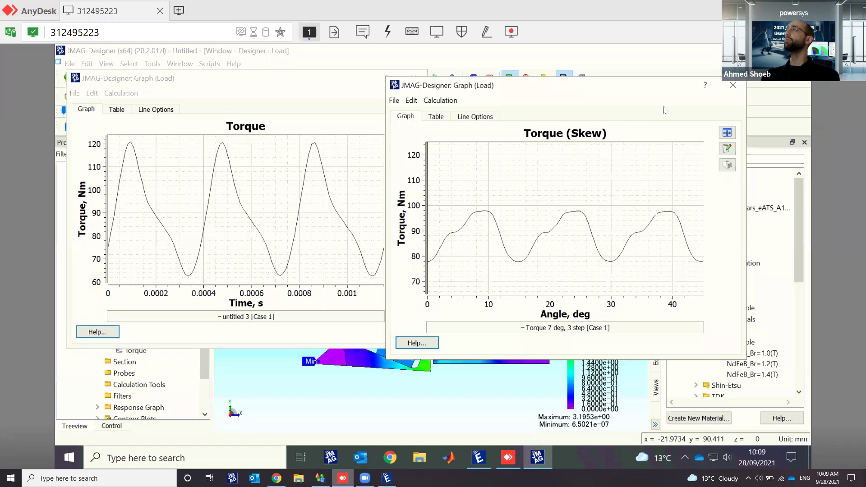
# Close both torque graphs and open the evaluated JMAG-Express model in JMAG-Designer
pyautogui.click(732, 86)
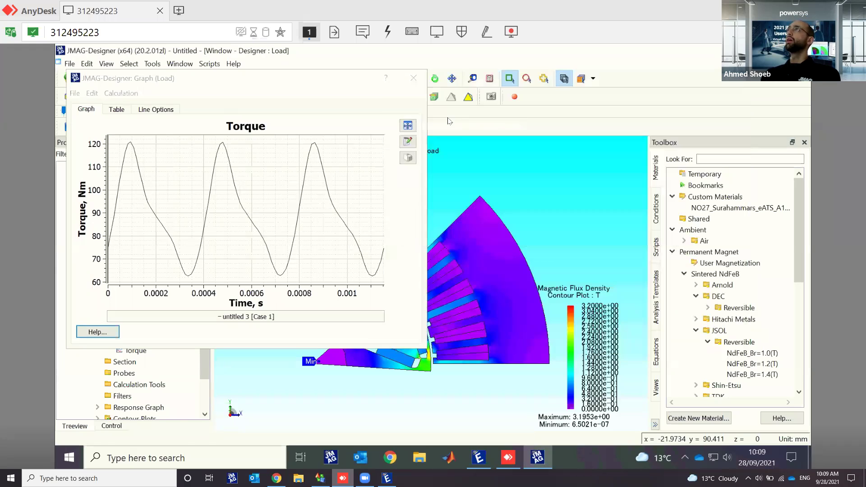
pyautogui.click(405, 86)
pyautogui.click(479, 457)
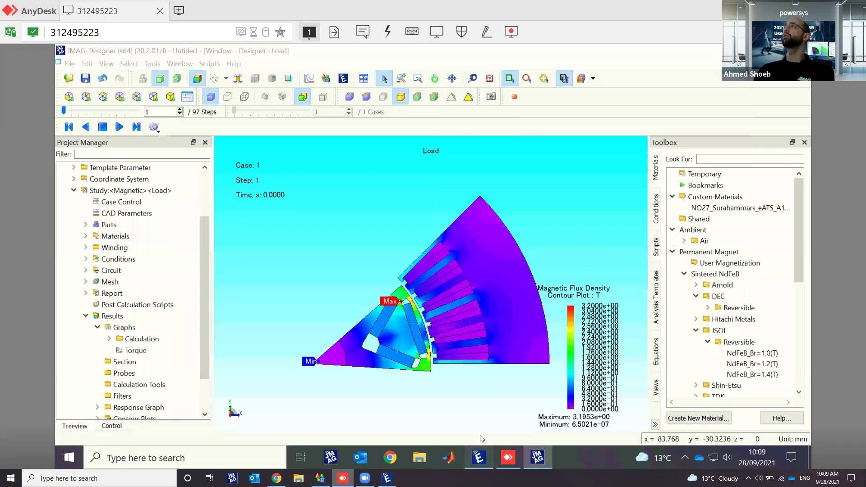
pyautogui.scroll(10, 467, 262)
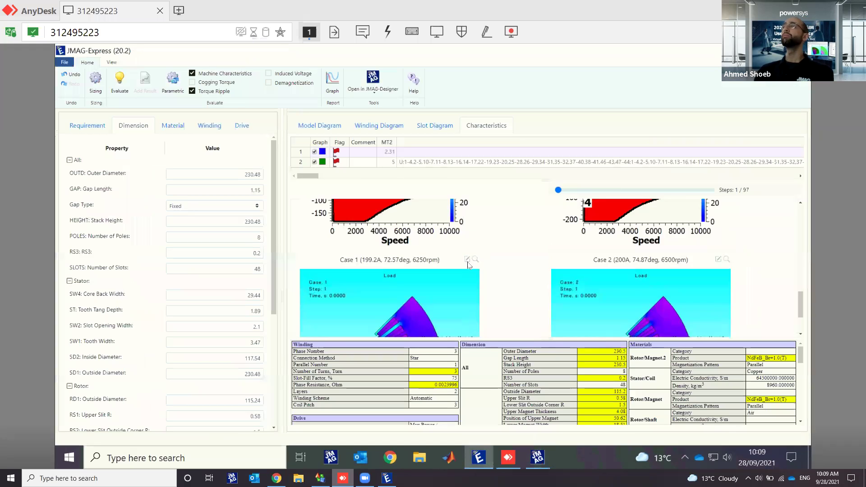
pyautogui.scroll(3, 467, 265)
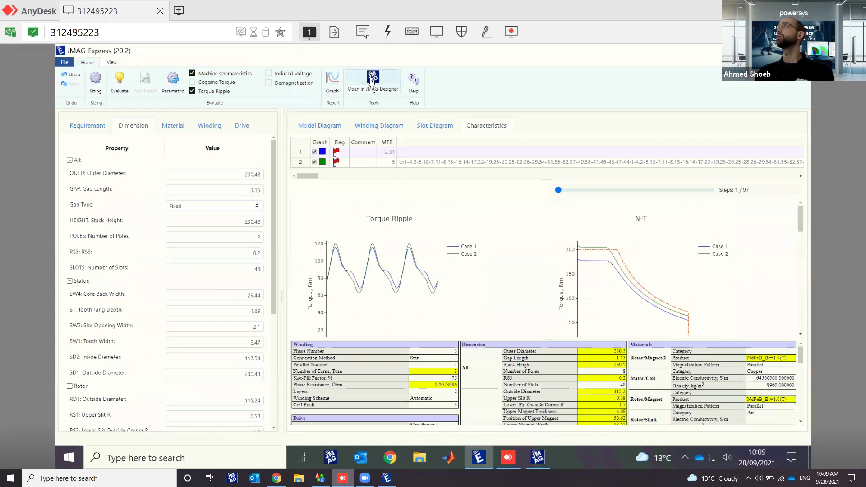
pyautogui.click(371, 80)
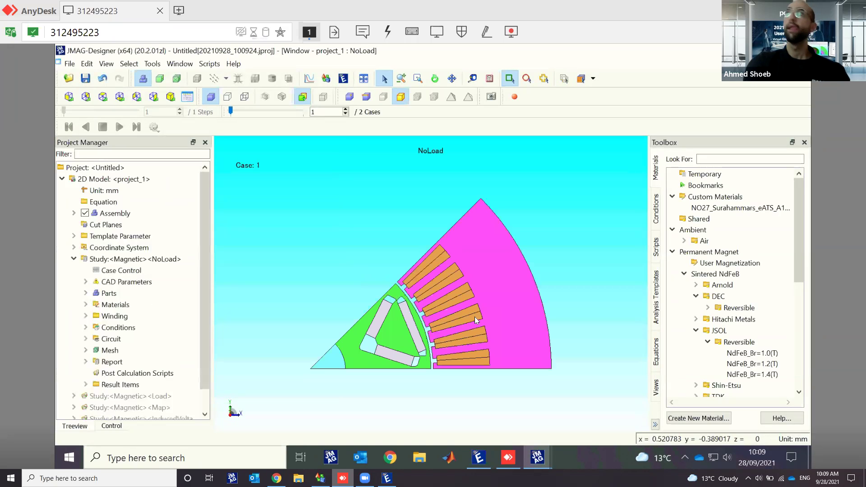
# Collapse the NoLoad study in the project tree and make the Load study active
pyautogui.click(74, 259)
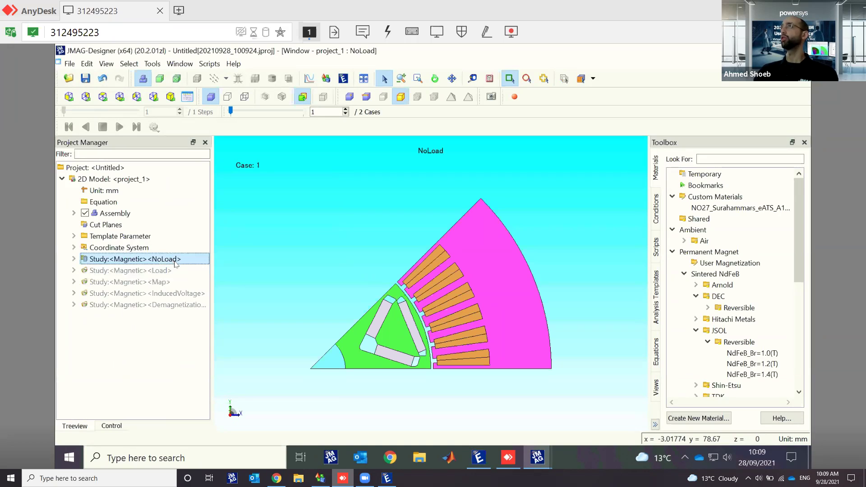
pyautogui.click(478, 458)
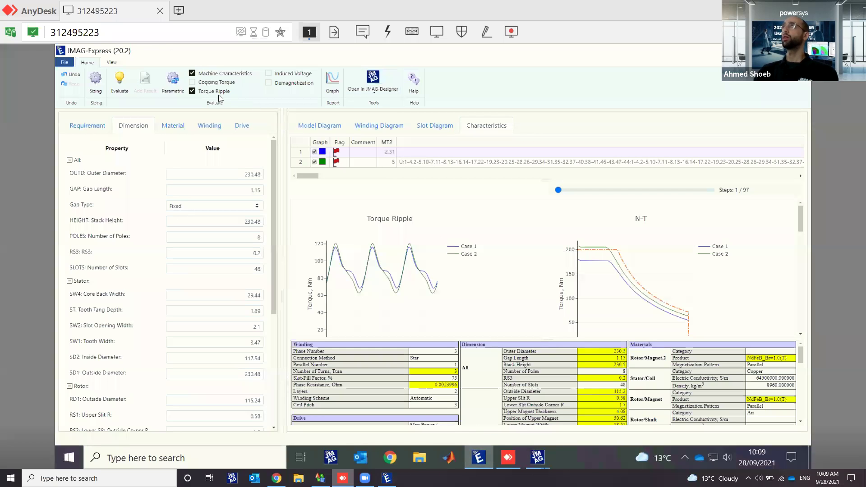
pyautogui.hotkey('alt', 'Tab')
pyautogui.click(145, 260)
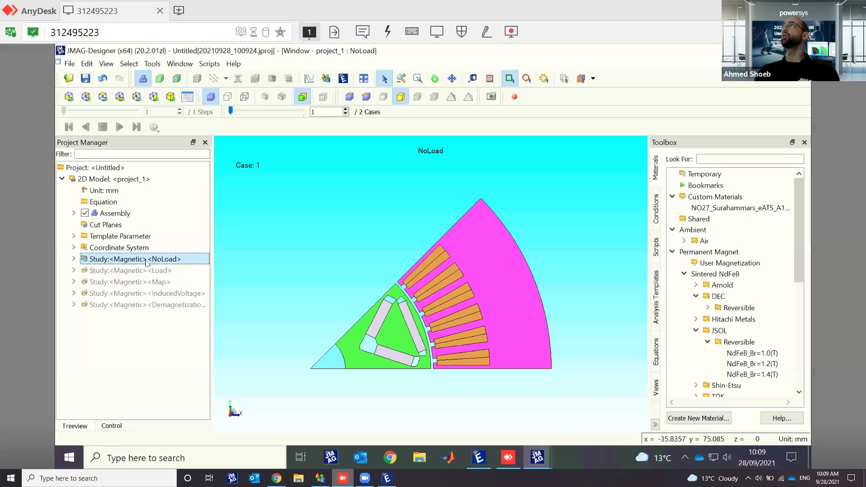
pyautogui.click(150, 271)
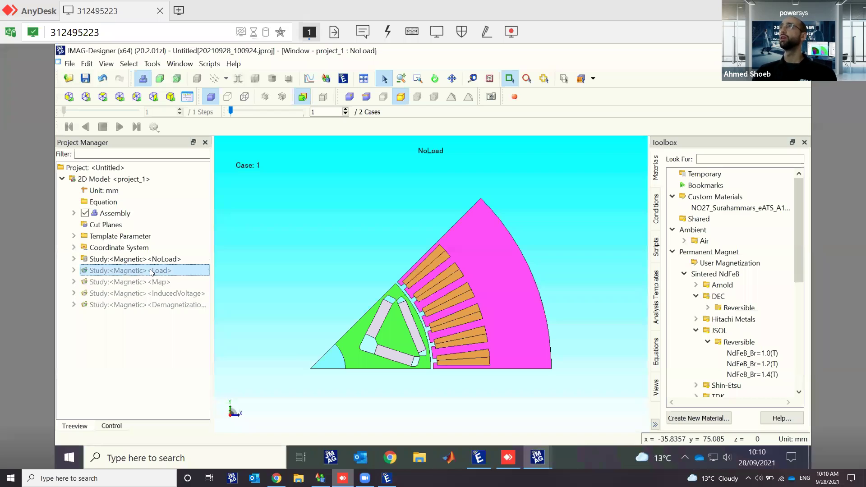
pyautogui.doubleClick(150, 271)
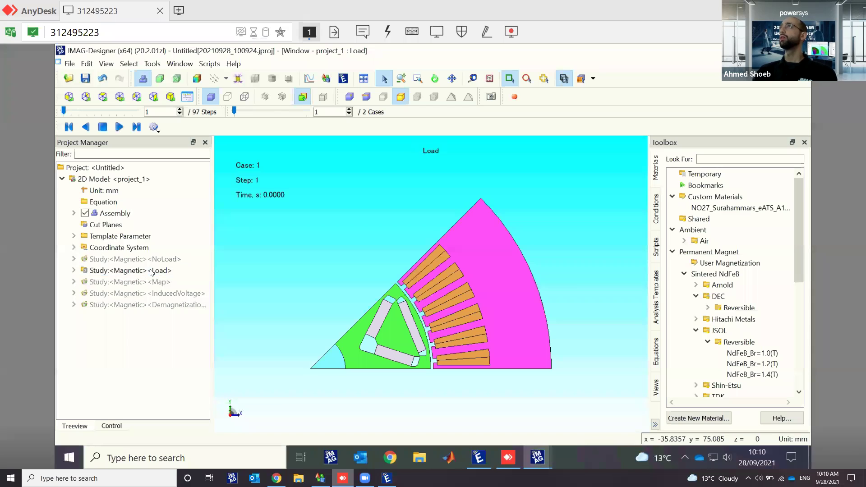
# Activate the Map study and expand its results down to the Efficiency Map contents
pyautogui.doubleClick(111, 281)
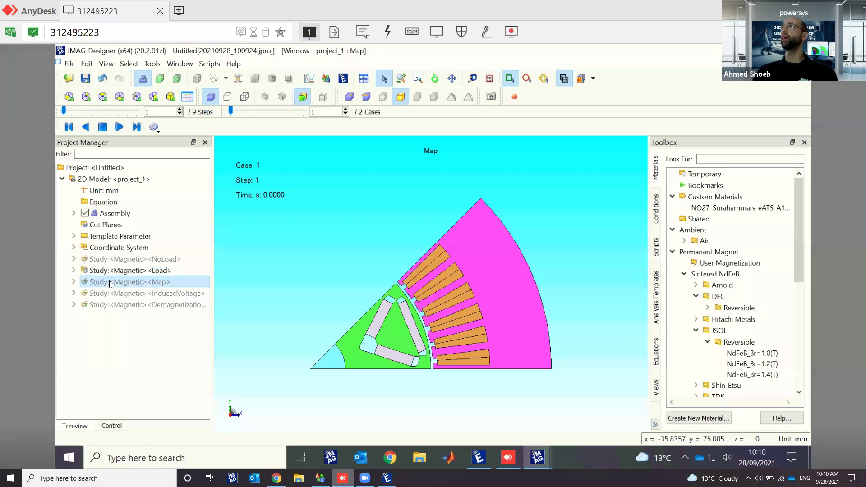
pyautogui.click(73, 281)
pyautogui.scroll(-2, 81, 295)
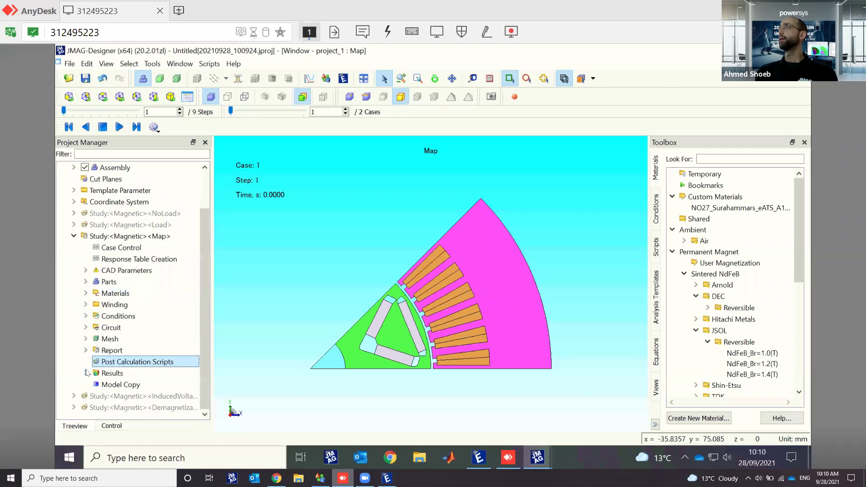
pyautogui.click(86, 373)
pyautogui.click(98, 397)
pyautogui.scroll(-3, 105, 384)
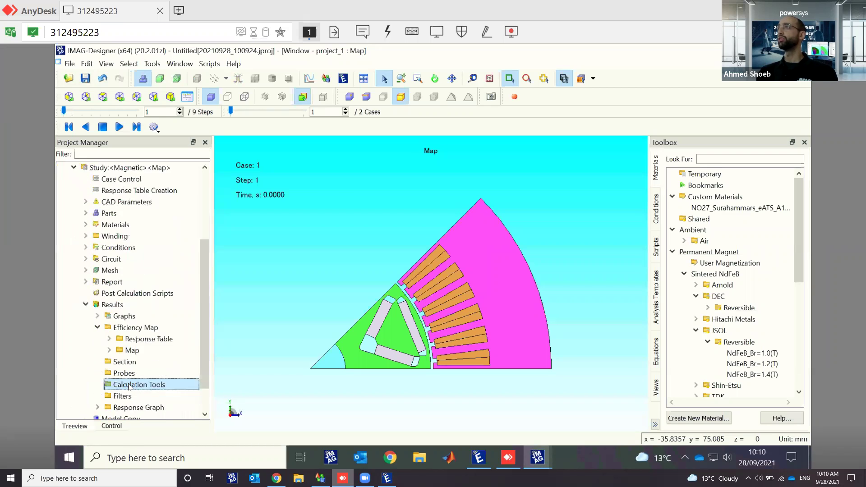
# Show the Map study's efficiency map untitled 1 and maximize its window
pyautogui.click(109, 316)
pyautogui.click(144, 330)
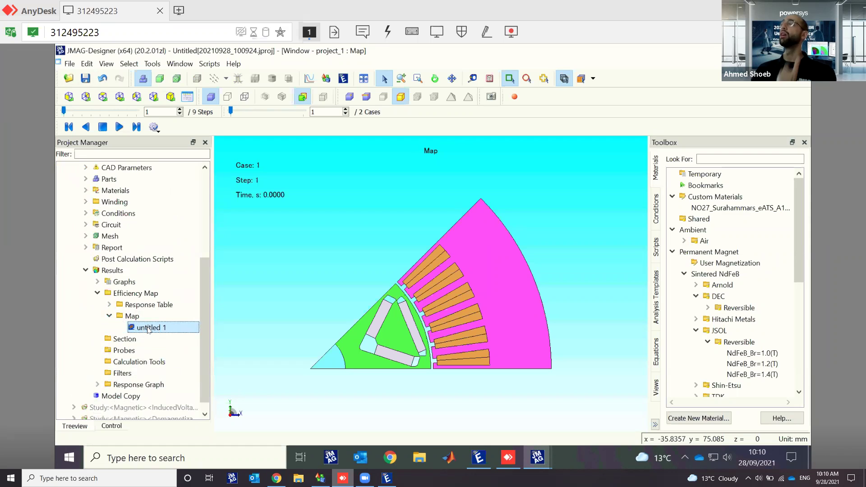
pyautogui.rightClick(149, 330)
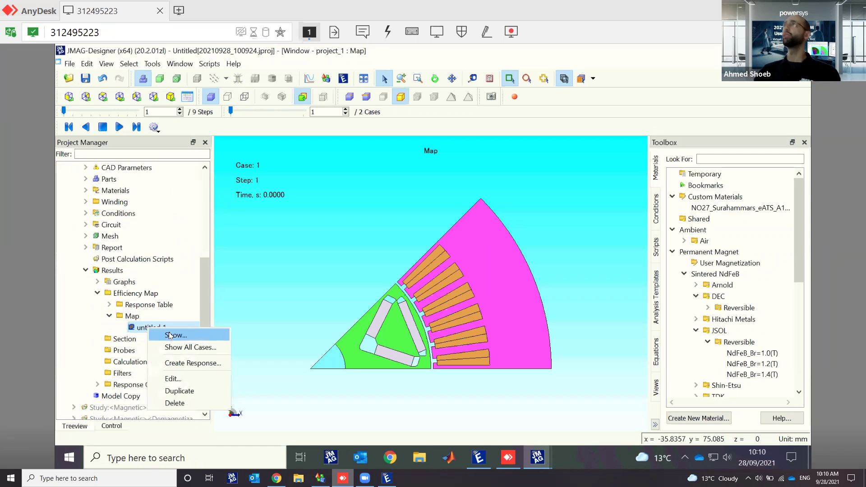
pyautogui.click(170, 337)
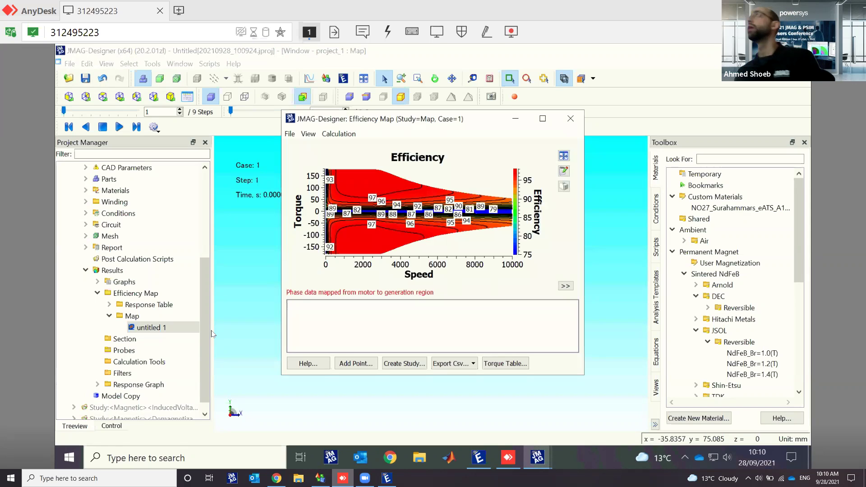
pyautogui.click(541, 118)
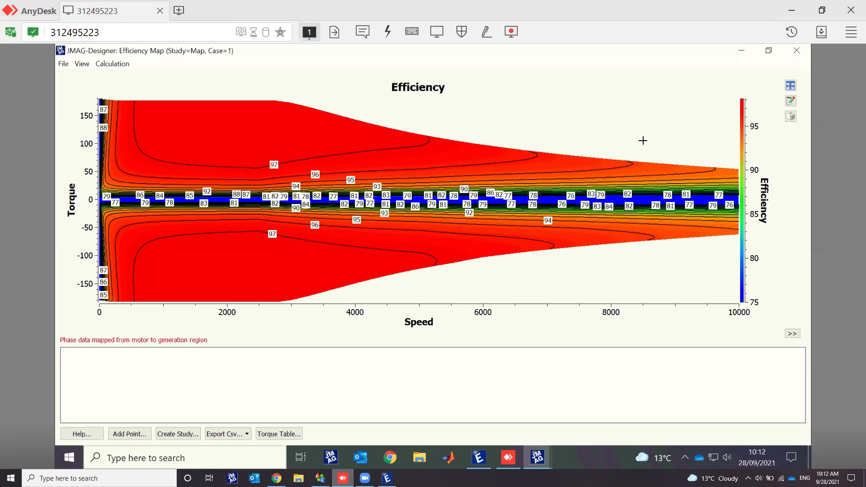
pyautogui.click(202, 456)
pyautogui.write('exp')
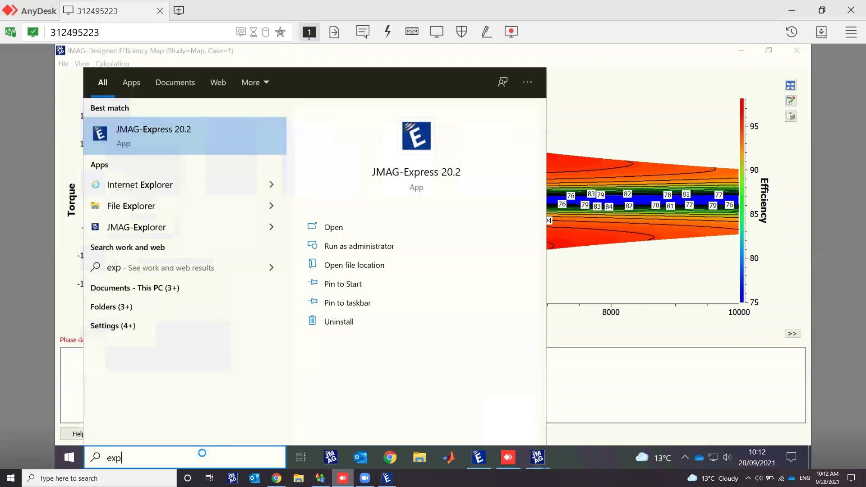
pyautogui.write('ss')
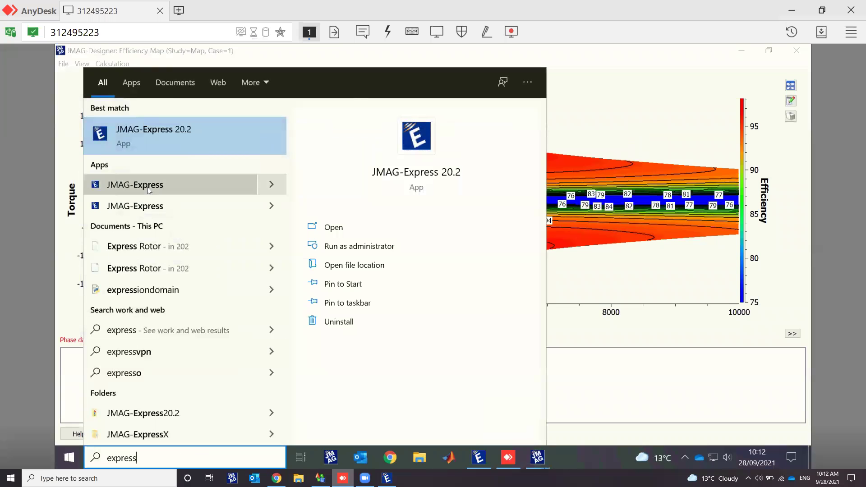
pyautogui.press('BackSpace')
pyautogui.press('BackSpace')
pyautogui.press('BackSpace')
pyautogui.press('BackSpace')
pyautogui.press('BackSpace')
pyautogui.press('BackSpace')
pyautogui.press('BackSpace')
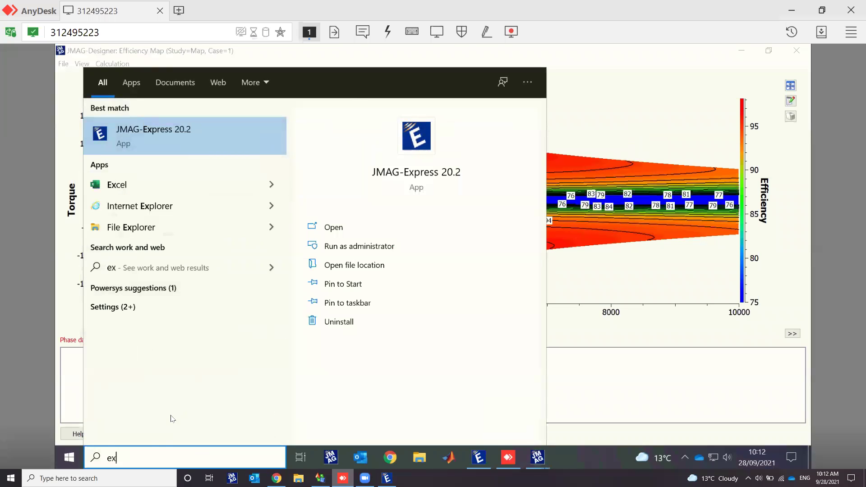
pyautogui.click(63, 459)
pyautogui.click(63, 459)
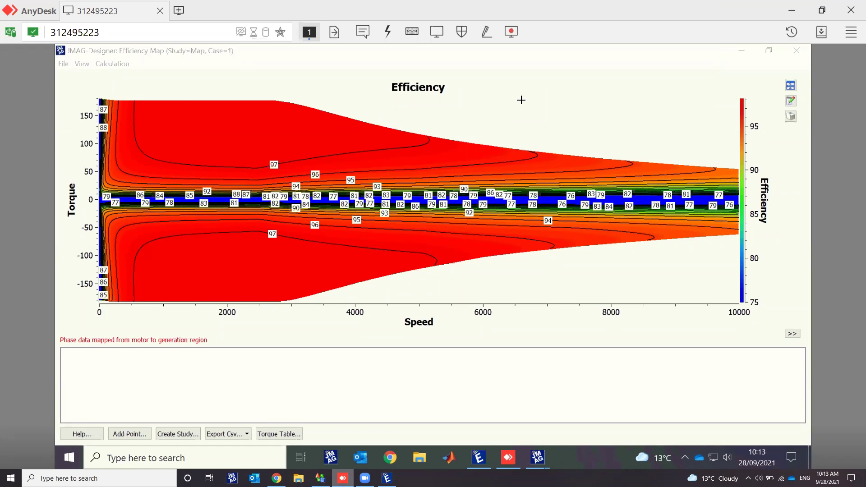
# Revisit the JMAG-Express characteristics, return to the JMAG-Designer project window and expand the Load study
pyautogui.click(477, 458)
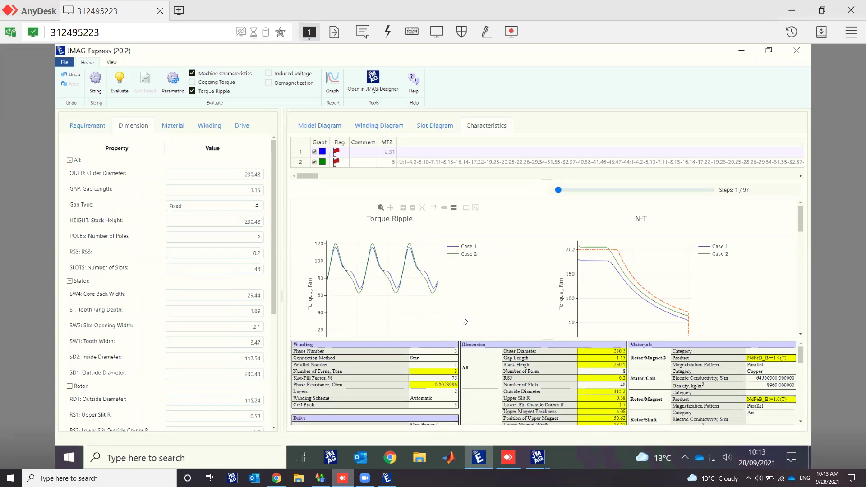
pyautogui.click(546, 456)
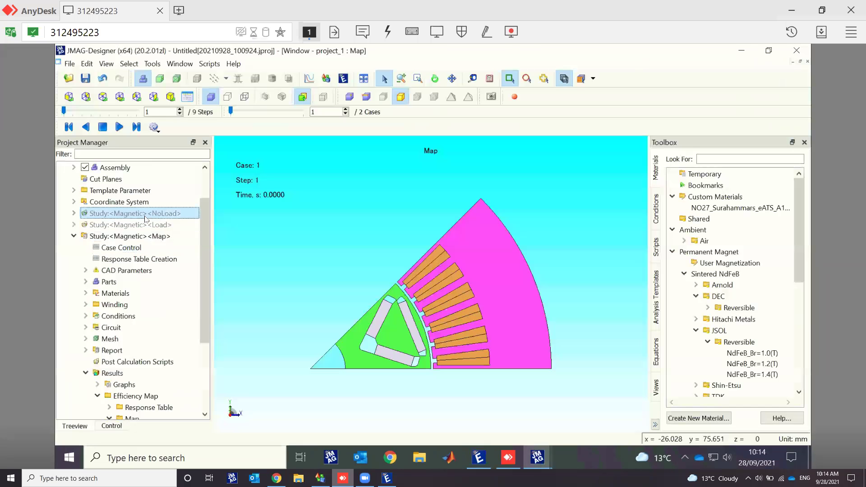
pyautogui.click(75, 225)
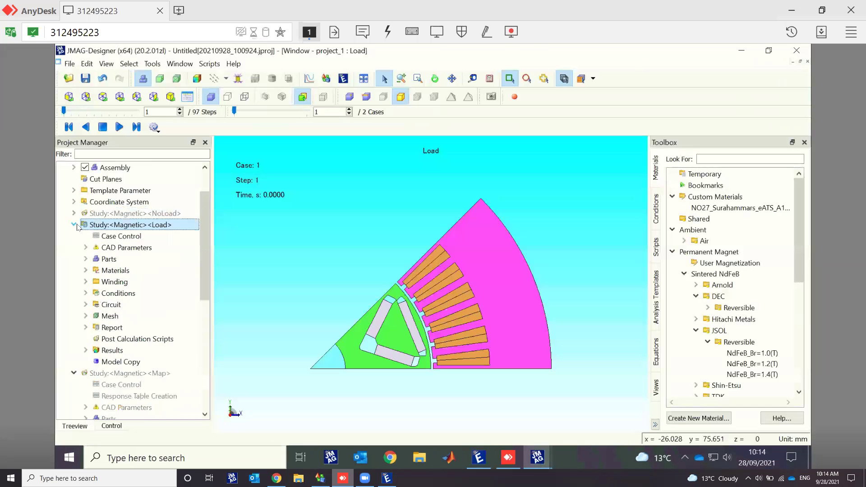
# Go through the Load study's winding and conditions entries and display the motor model's mesh
pyautogui.click(96, 282)
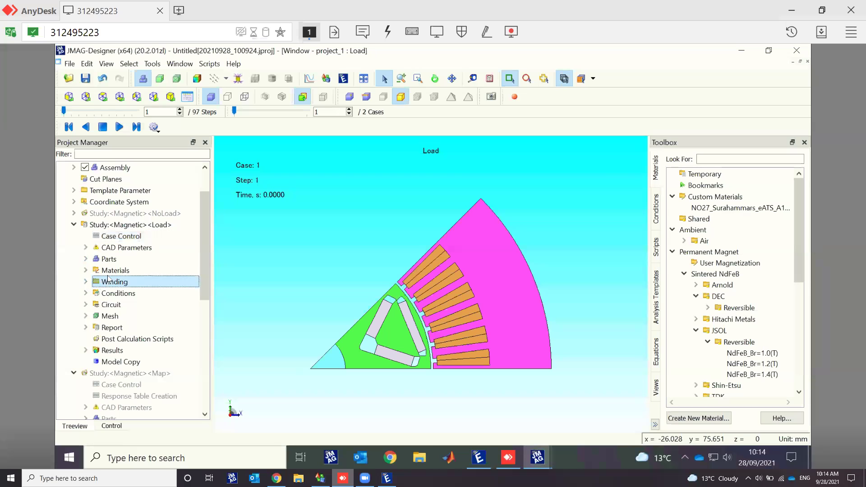
pyautogui.click(92, 293)
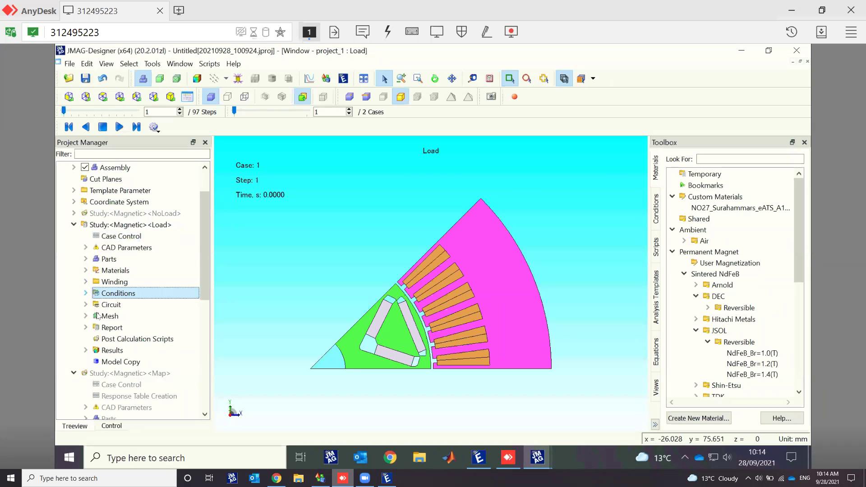
pyautogui.click(175, 76)
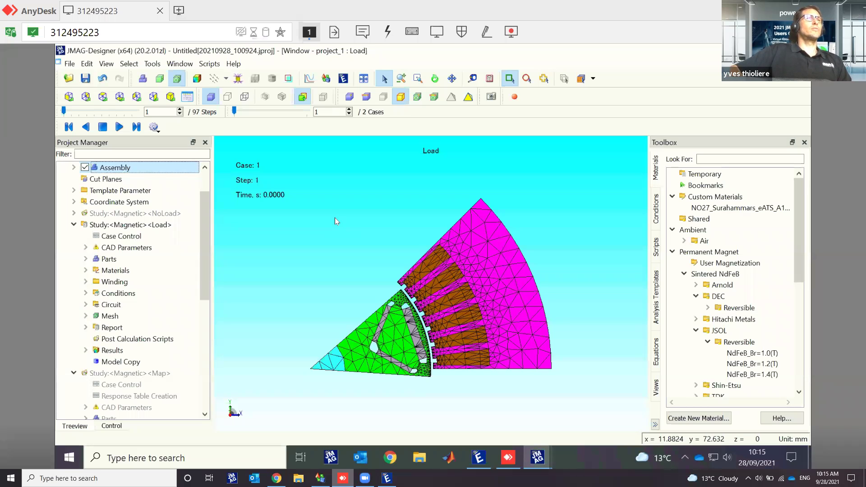
# Switch to JMAG-Express and enable approximate PWM iron losses and PWM magnet eddy current losses in the drive settings
pyautogui.click(478, 457)
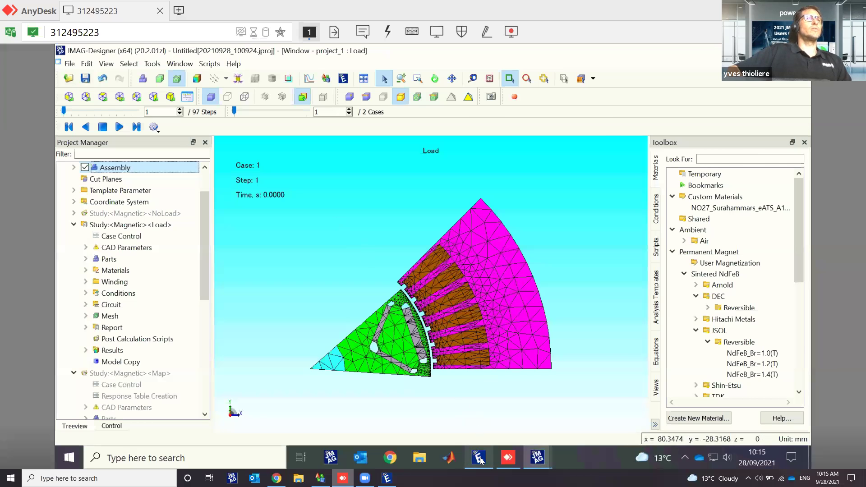
pyautogui.click(238, 129)
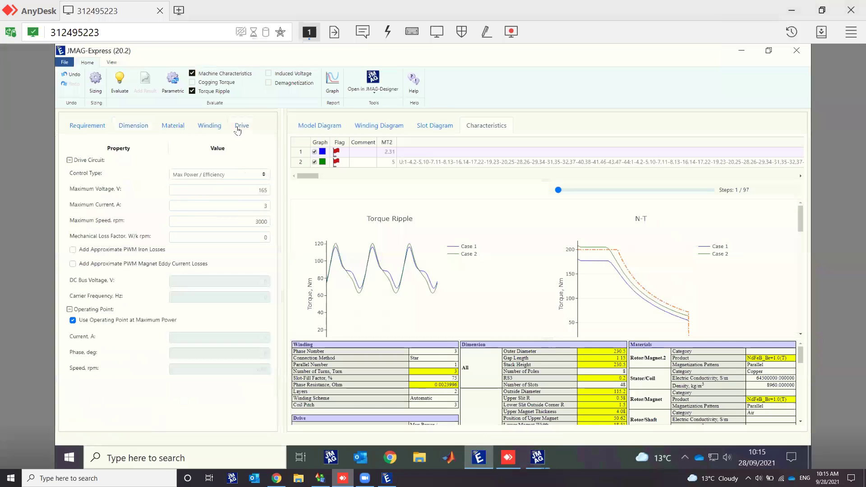
pyautogui.click(153, 266)
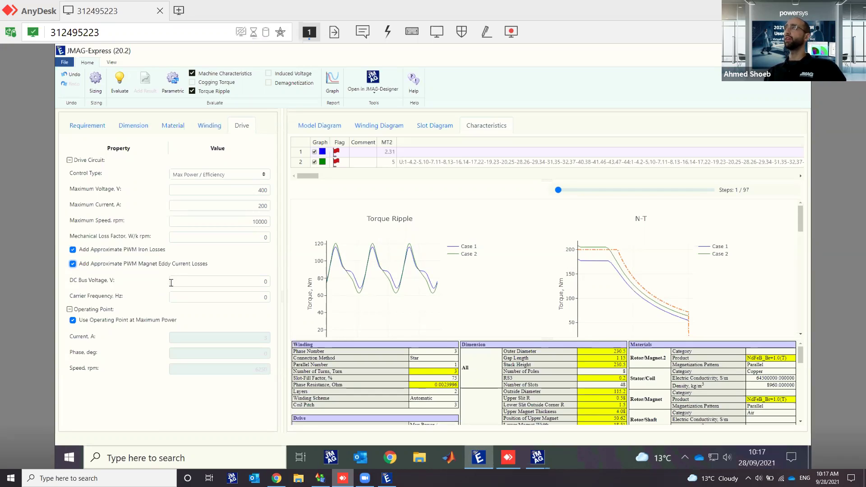
# Return to JMAG-Designer, activate the Map study, and review its response table creation settings without applying changes
pyautogui.click(537, 457)
pyautogui.click(580, 424)
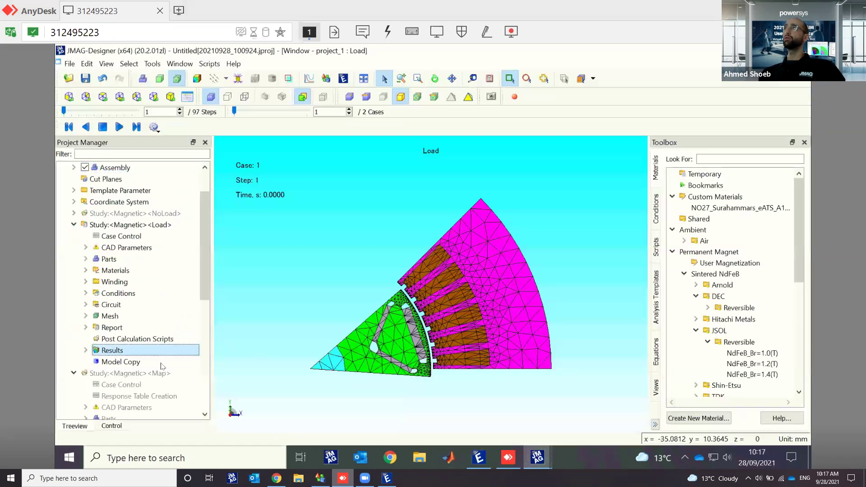
pyautogui.click(145, 375)
pyautogui.click(148, 395)
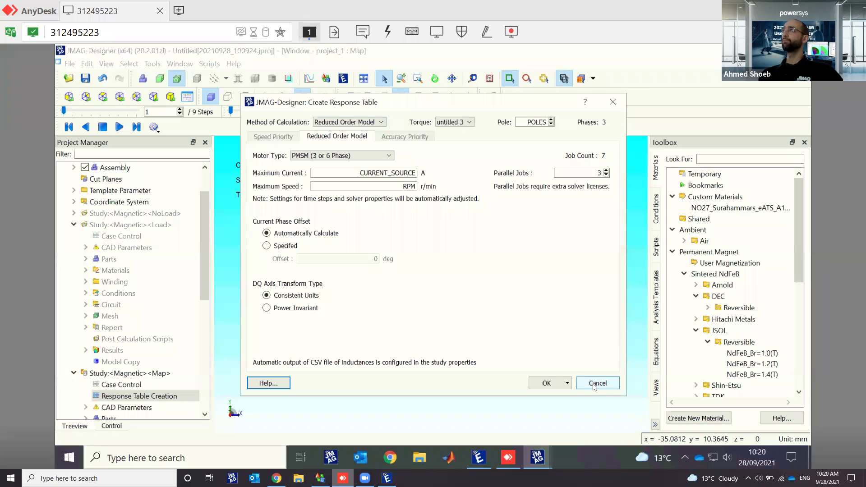
pyautogui.click(596, 383)
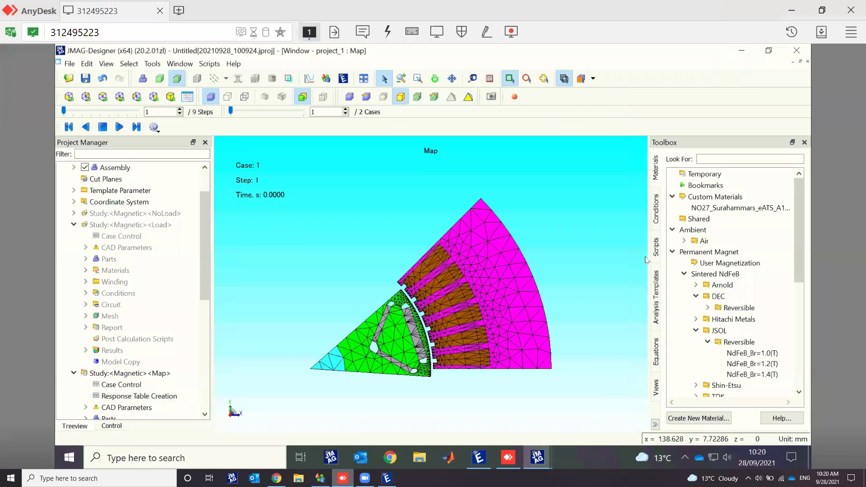